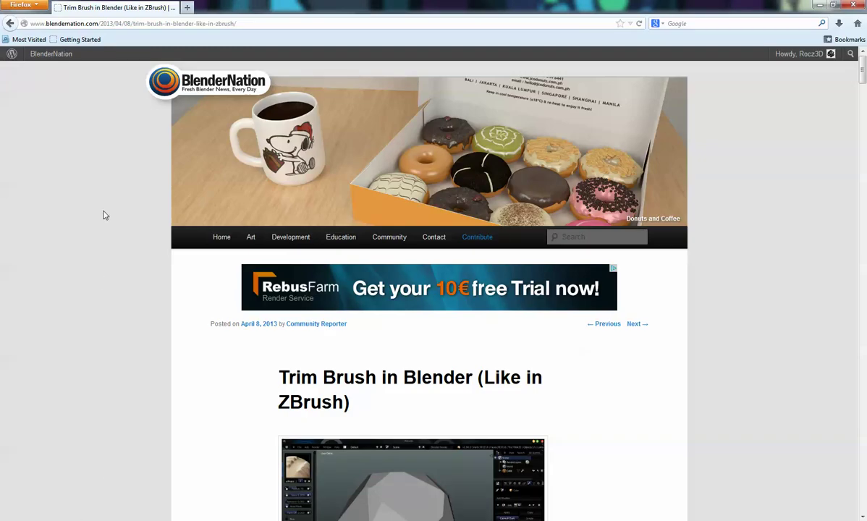
- Read through the BlenderNation article about making a ZBrush-like Trim Brush, including its pictures and embedded video
{"action": "scroll", "coordinate": [103, 215], "scroll_direction": "down", "scroll_amount": 4}
{"action": "scroll", "coordinate": [130, 167], "scroll_direction": "up", "scroll_amount": 4}
{"action": "scroll", "coordinate": [134, 260], "scroll_direction": "down", "scroll_amount": 4}
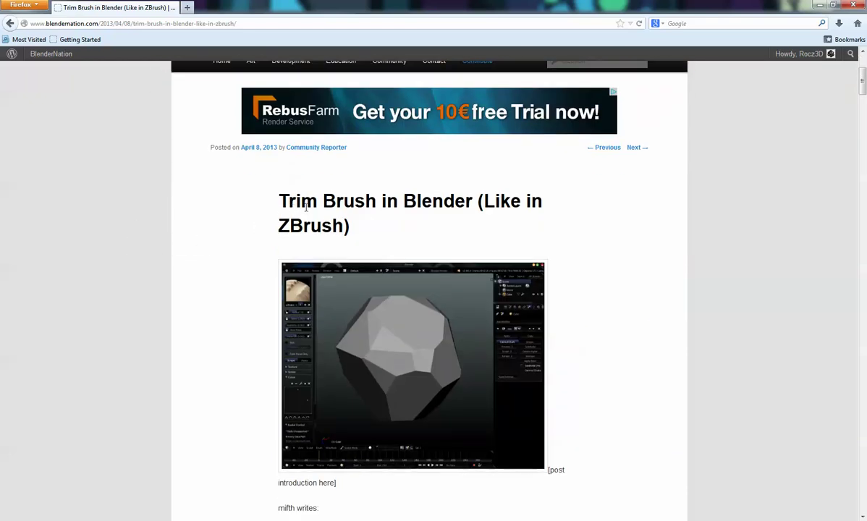
{"action": "scroll", "coordinate": [256, 218], "scroll_direction": "down", "scroll_amount": 7}
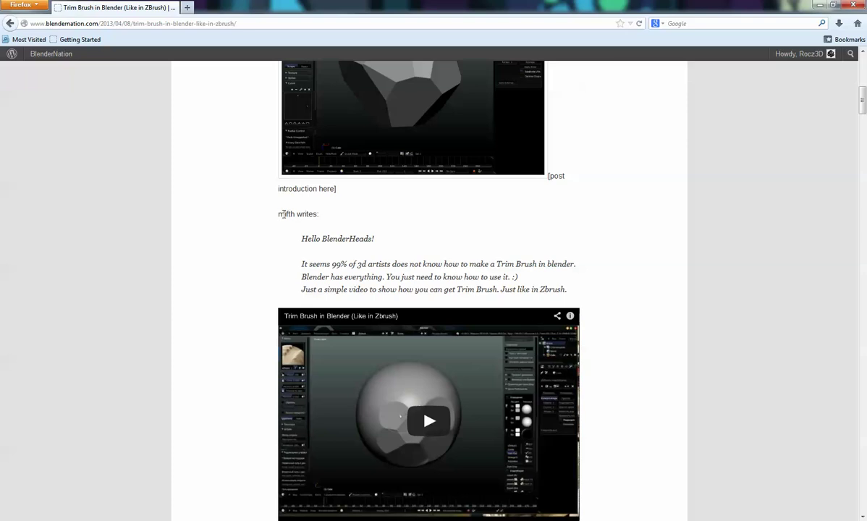
{"action": "scroll", "coordinate": [398, 215], "scroll_direction": "down", "scroll_amount": 3}
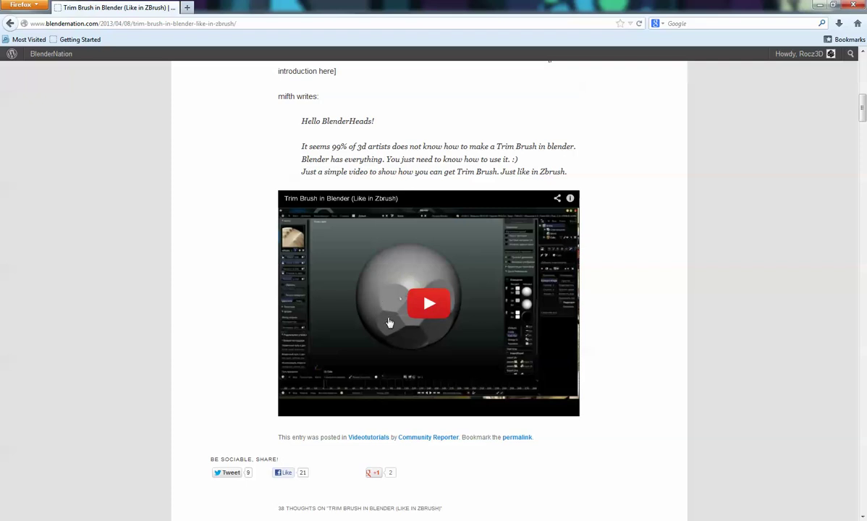
{"action": "scroll", "coordinate": [387, 320], "scroll_direction": "up", "scroll_amount": 6}
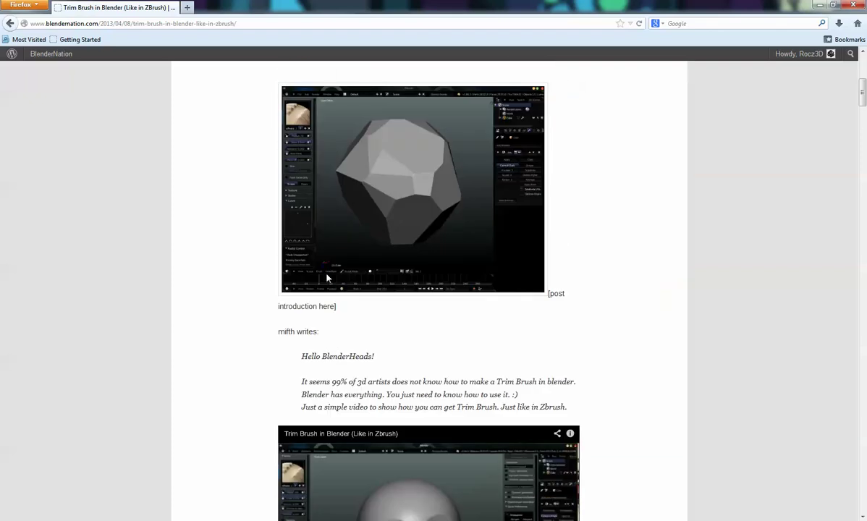
{"action": "scroll", "coordinate": [272, 262], "scroll_direction": "up", "scroll_amount": 3}
{"action": "scroll", "coordinate": [356, 283], "scroll_direction": "up", "scroll_amount": 5}
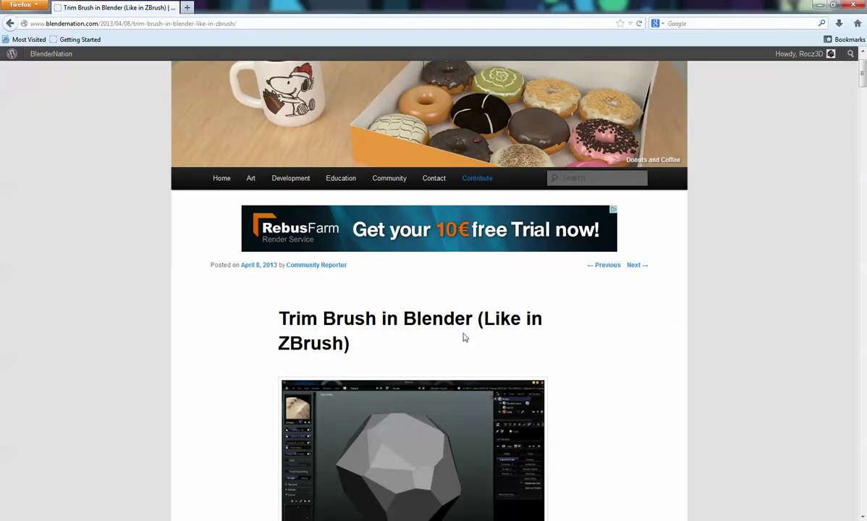
{"action": "scroll", "coordinate": [435, 340], "scroll_direction": "down", "scroll_amount": 5}
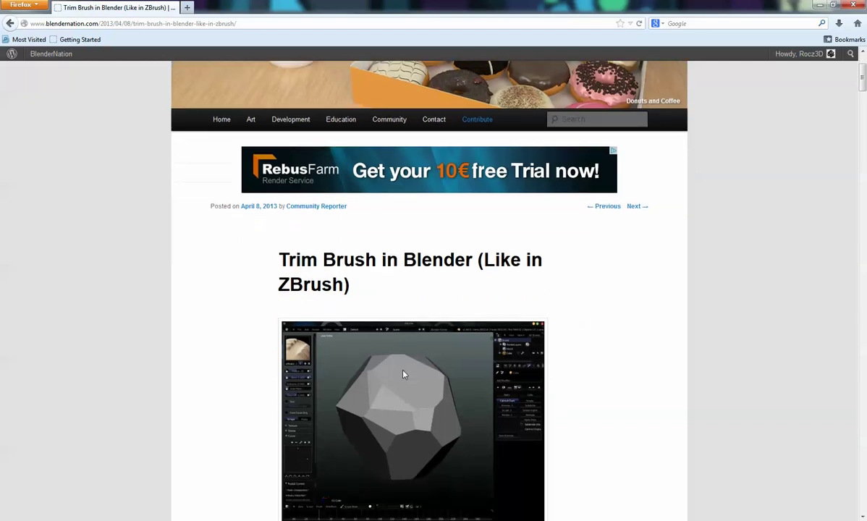
{"action": "scroll", "coordinate": [450, 346], "scroll_direction": "down", "scroll_amount": 2}
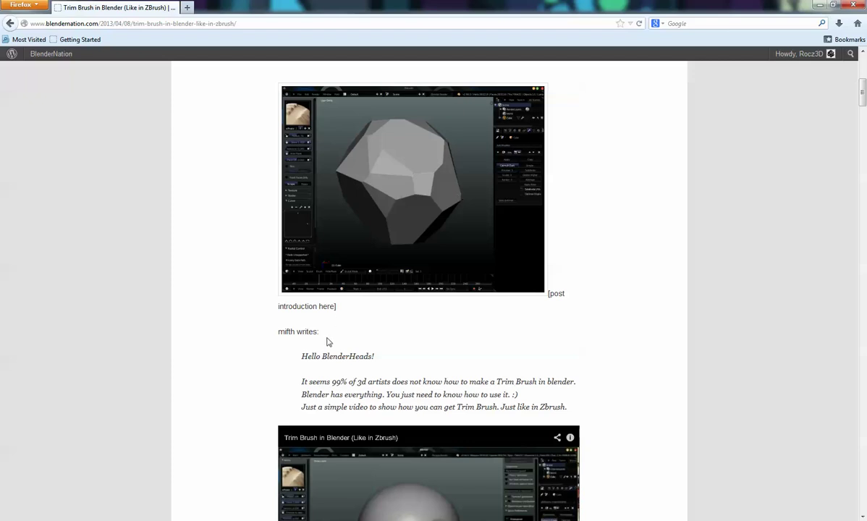
- Switch to Blender, dismiss the splash screen and set the viewport to orthographic projection
{"action": "right_click", "coordinate": [237, 520]}
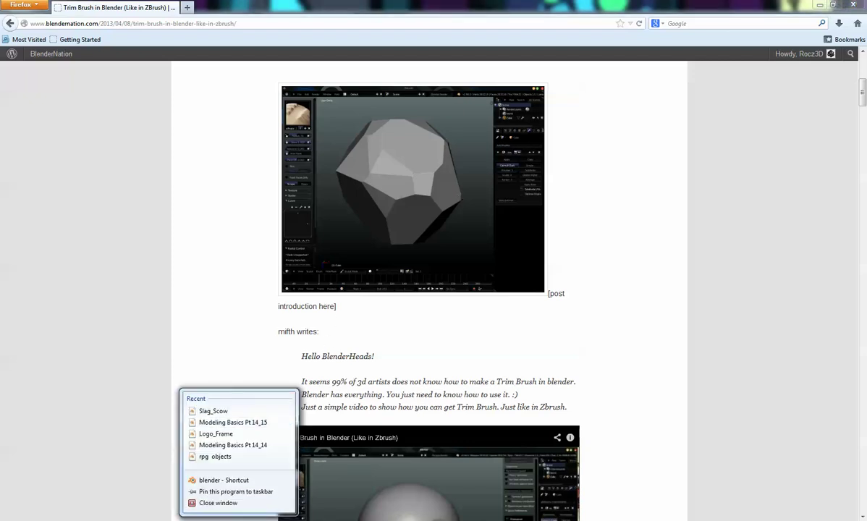
{"action": "left_click", "coordinate": [192, 519]}
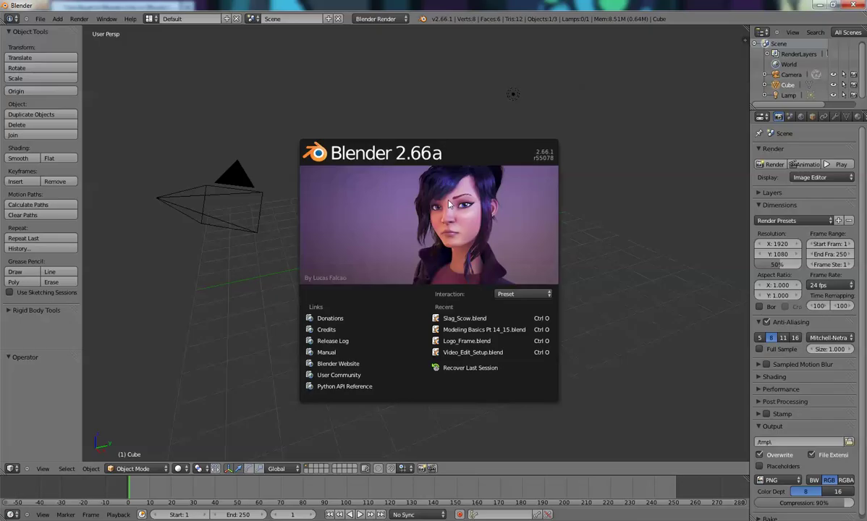
{"action": "left_click", "coordinate": [449, 202]}
{"action": "key", "text": "KP_5"}
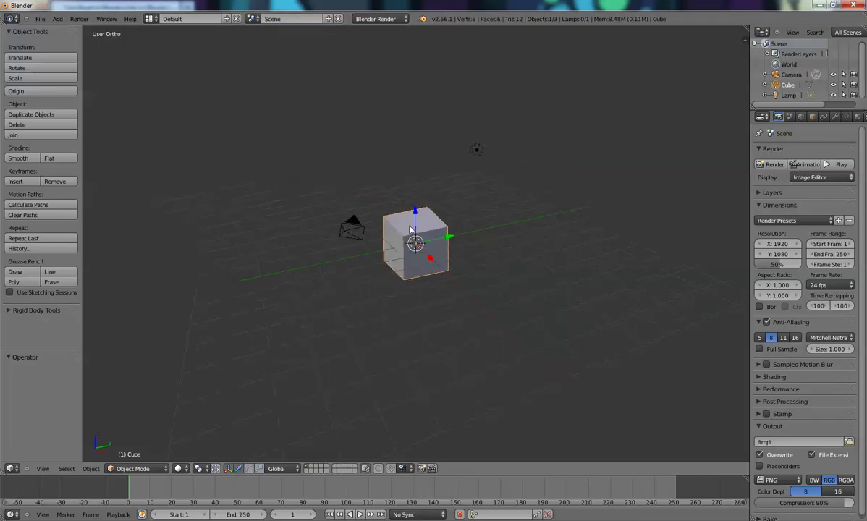
- Select the default cube and add a Subdivision Surface modifier to it
{"action": "scroll", "coordinate": [370, 210], "scroll_direction": "up", "scroll_amount": 4}
{"action": "right_click", "coordinate": [329, 239]}
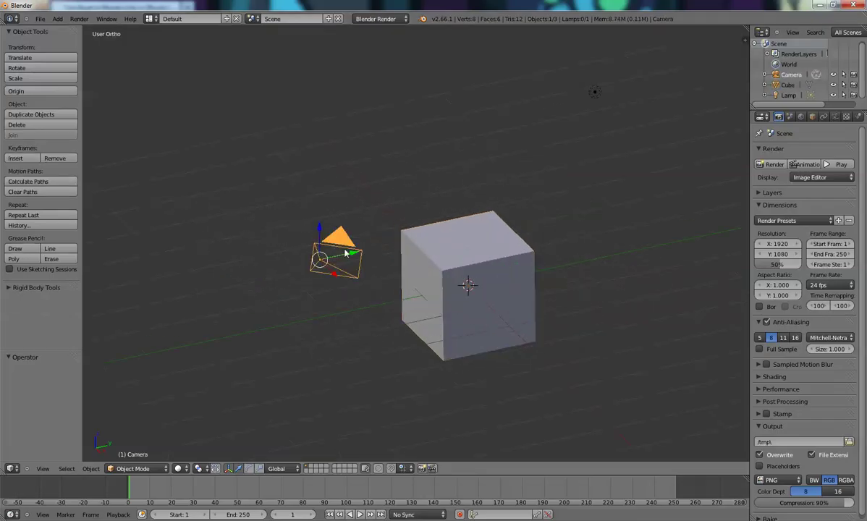
{"action": "right_click", "coordinate": [592, 94], "text": "shift"}
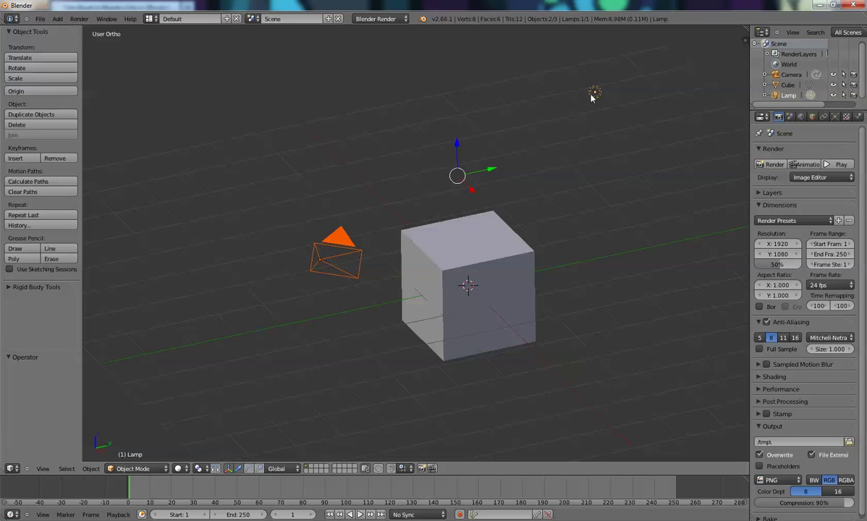
{"action": "right_click", "coordinate": [455, 252]}
{"action": "middle_click_drag", "start_coordinate": [623, 323], "coordinate": [485, 297]}
{"action": "left_click", "coordinate": [836, 117]}
{"action": "left_click", "coordinate": [789, 152]}
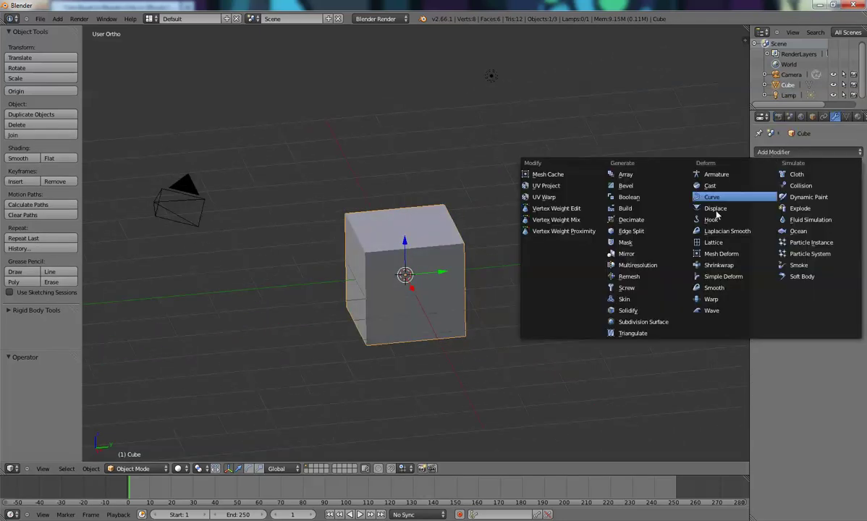
{"action": "left_click", "coordinate": [644, 321]}
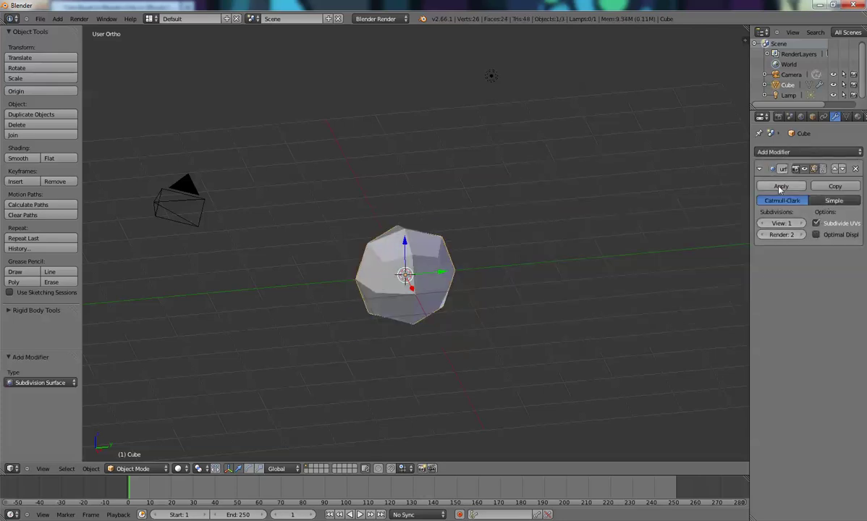
- Set the Subdivision Surface modifier's View subdivisions to 5 and apply the modifier to the mesh
{"action": "left_click", "coordinate": [802, 222]}
{"action": "left_click", "coordinate": [802, 223]}
{"action": "left_click", "coordinate": [802, 223]}
{"action": "left_click", "coordinate": [802, 223]}
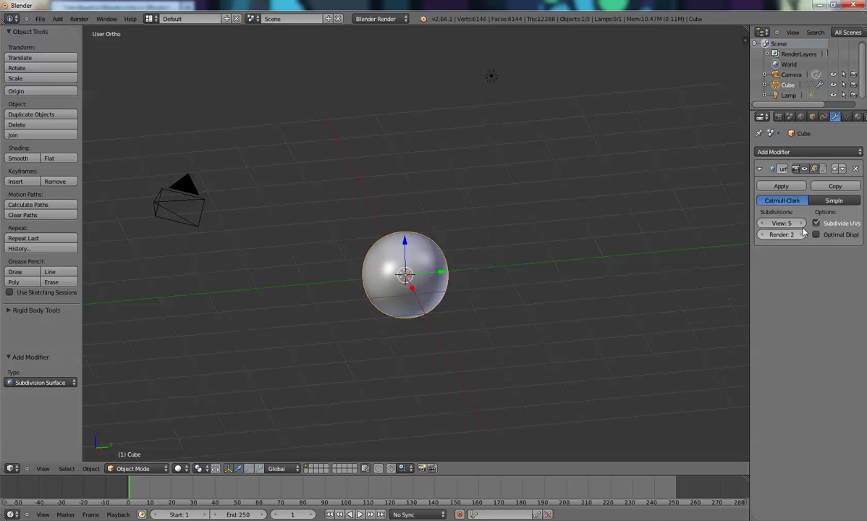
{"action": "left_click", "coordinate": [789, 186]}
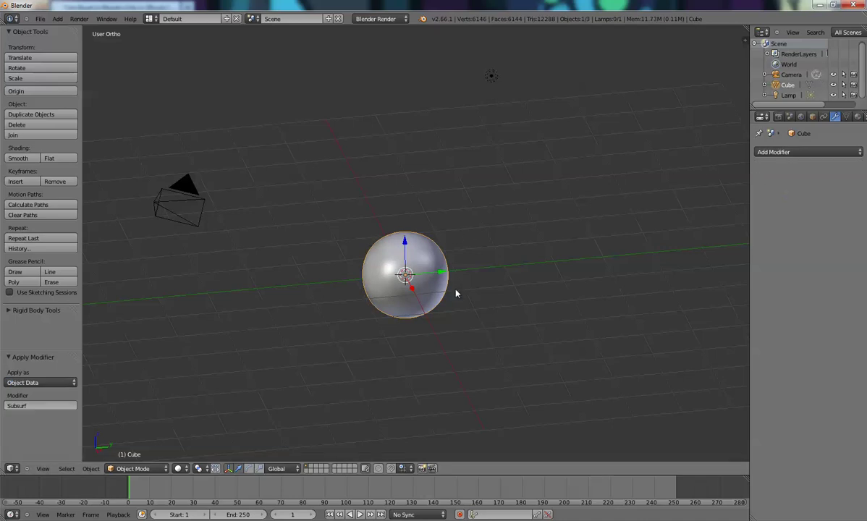
- Add a Multiresolution modifier to the sphere and subdivide it three times
{"action": "middle_click_drag", "start_coordinate": [456, 293], "coordinate": [443, 266], "text": "shift"}
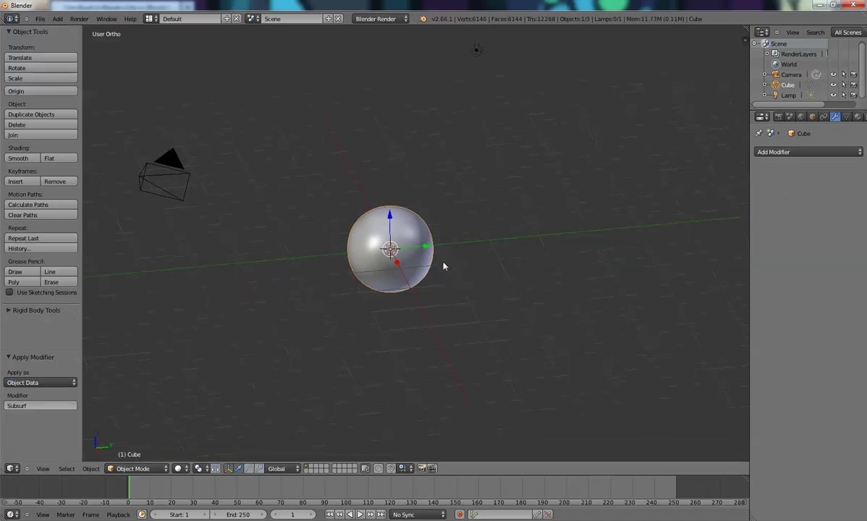
{"action": "left_click", "coordinate": [785, 152]}
{"action": "left_click", "coordinate": [622, 265]}
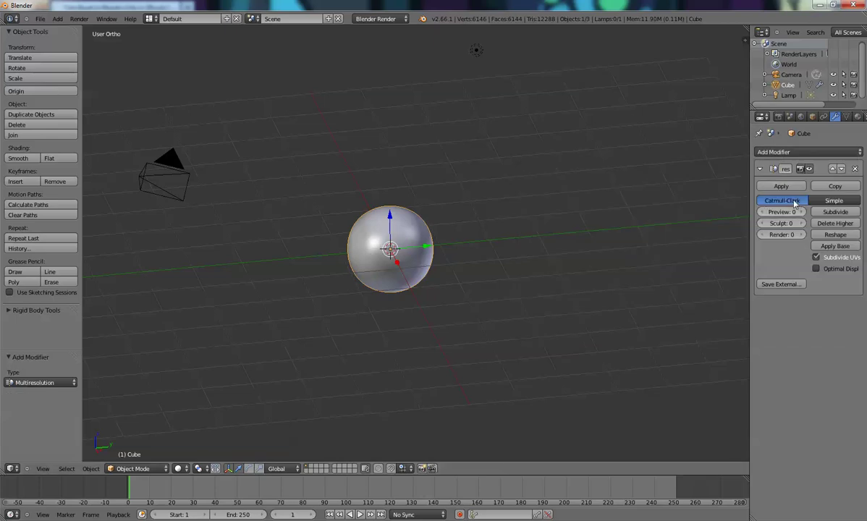
{"action": "left_click", "coordinate": [823, 212]}
{"action": "left_click", "coordinate": [821, 212]}
{"action": "left_click", "coordinate": [821, 212]}
- Enter Sculpt Mode on the sphere and choose the Scrape/Peaks brush
{"action": "left_click", "coordinate": [120, 469]}
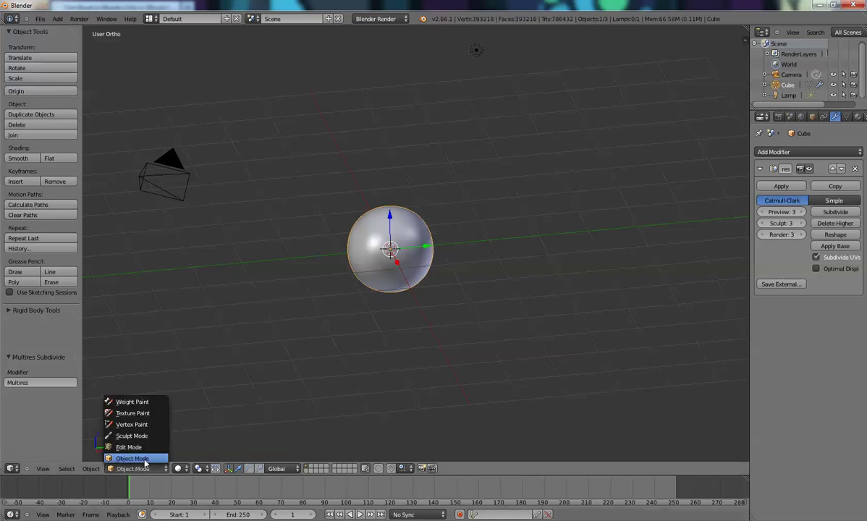
{"action": "left_click", "coordinate": [132, 435]}
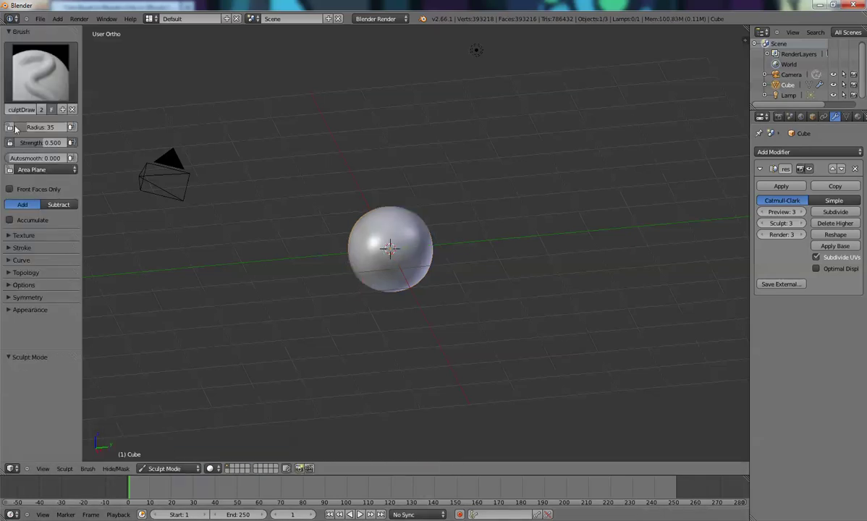
{"action": "left_click", "coordinate": [40, 72]}
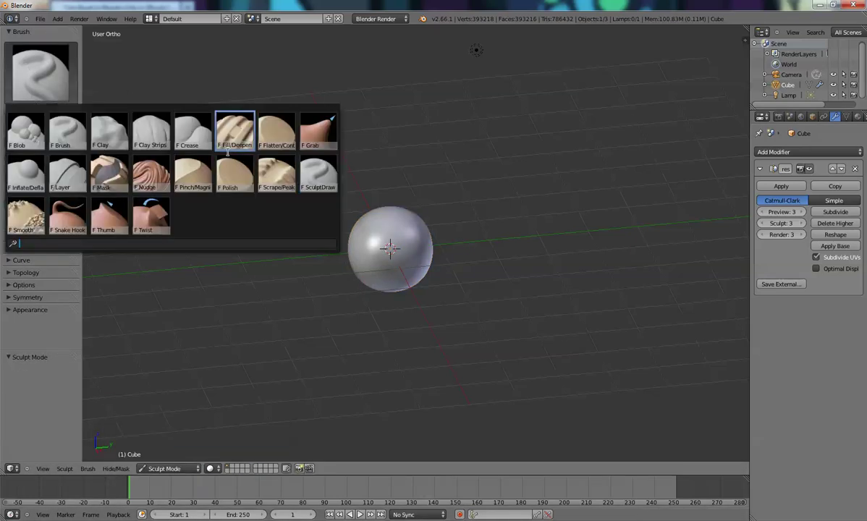
{"action": "left_click", "coordinate": [262, 162]}
{"action": "left_click", "coordinate": [40, 72]}
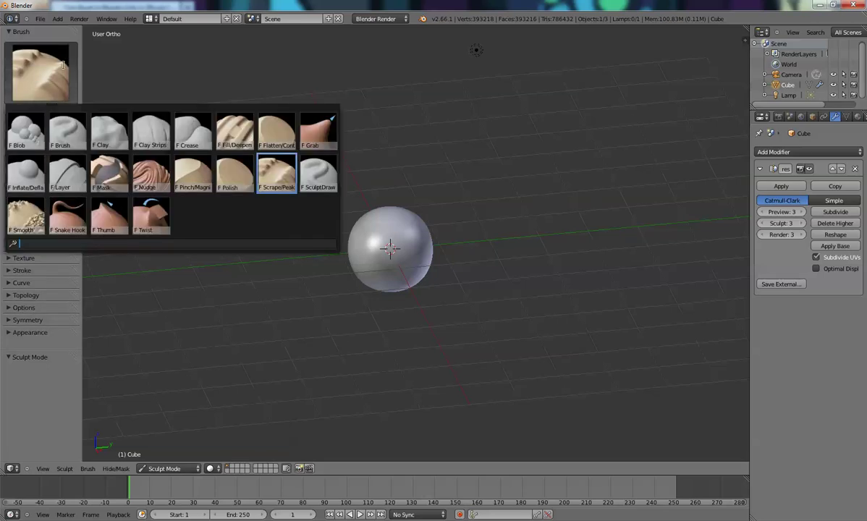
{"action": "left_click", "coordinate": [275, 176]}
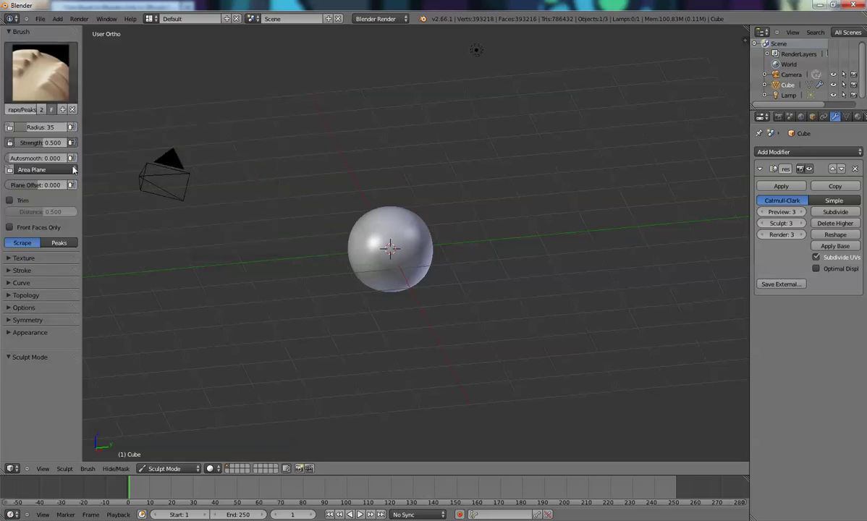
- Give the Scrape/Peaks brush the Round curve preset and set its strength to 1.000
{"action": "left_click", "coordinate": [16, 283]}
{"action": "scroll", "coordinate": [22, 308], "scroll_direction": "down", "scroll_amount": 3}
{"action": "left_click", "coordinate": [21, 295]}
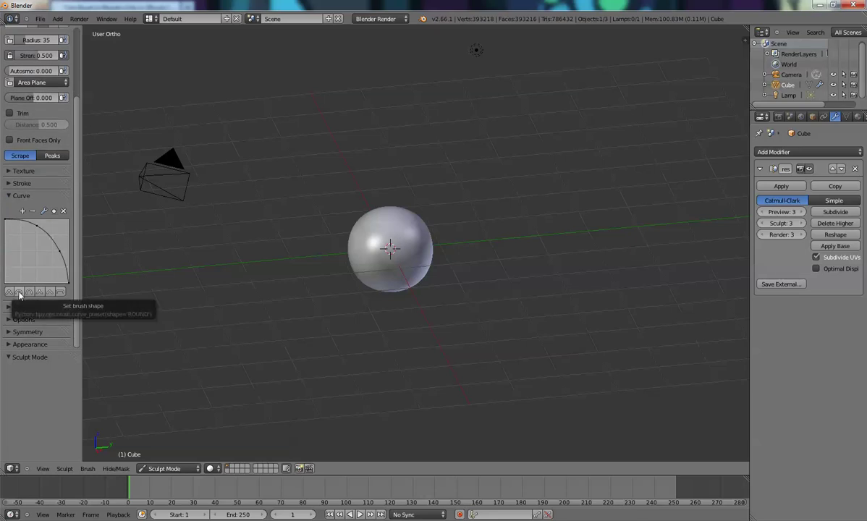
{"action": "scroll", "coordinate": [38, 175], "scroll_direction": "up", "scroll_amount": 3}
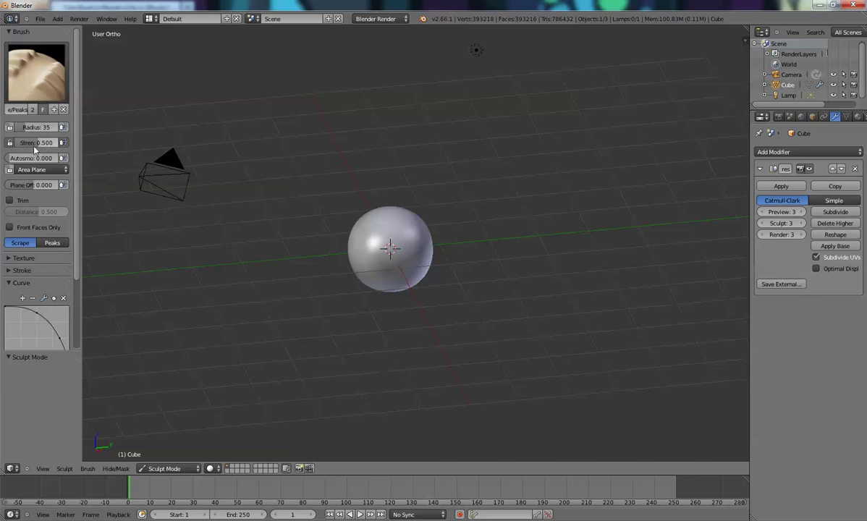
{"action": "left_click_drag", "start_coordinate": [32, 141], "coordinate": [65, 141]}
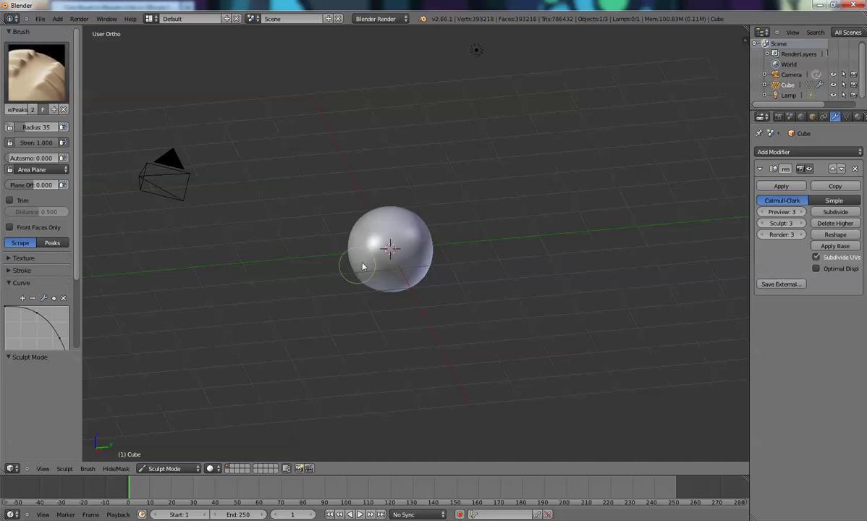
- Enable Matcap shading in the viewport's display settings and choose the violet-blue matcap
{"action": "scroll", "coordinate": [366, 261], "scroll_direction": "up", "scroll_amount": 4}
{"action": "scroll", "coordinate": [423, 243], "scroll_direction": "up", "scroll_amount": 1}
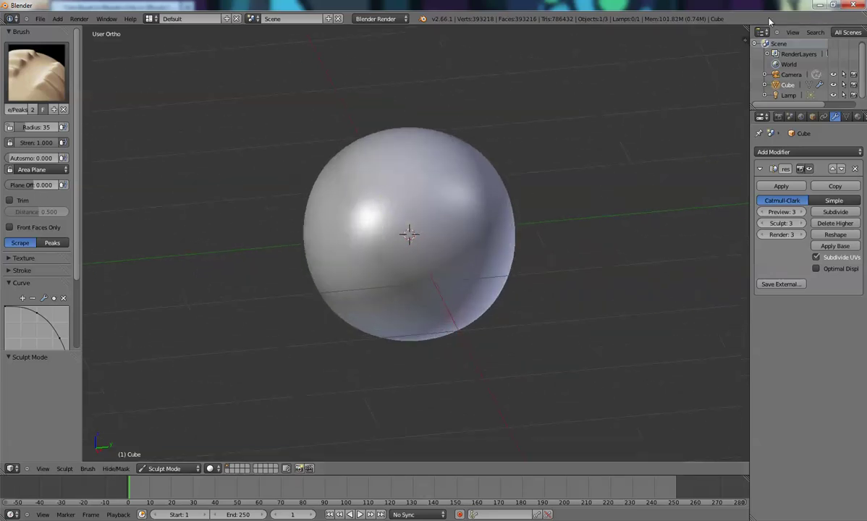
{"action": "key", "text": "n"}
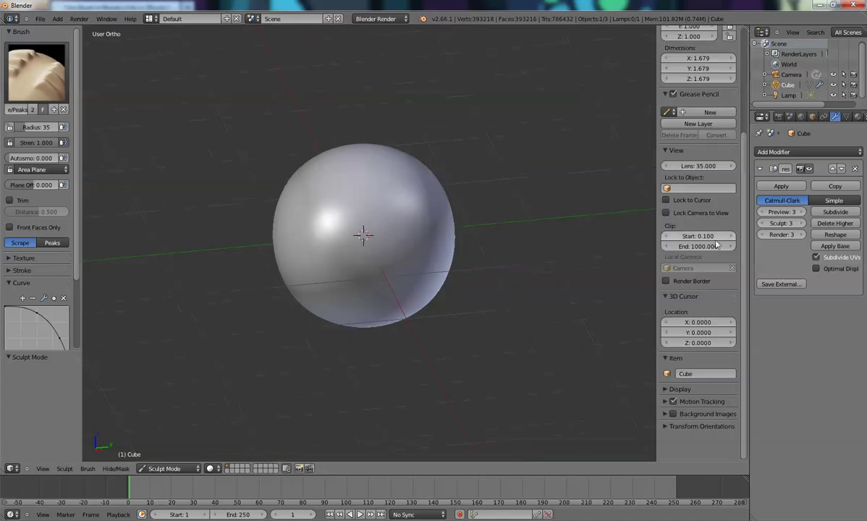
{"action": "left_click", "coordinate": [680, 389]}
{"action": "scroll", "coordinate": [681, 390], "scroll_direction": "down", "scroll_amount": 5}
{"action": "left_click", "coordinate": [666, 386]}
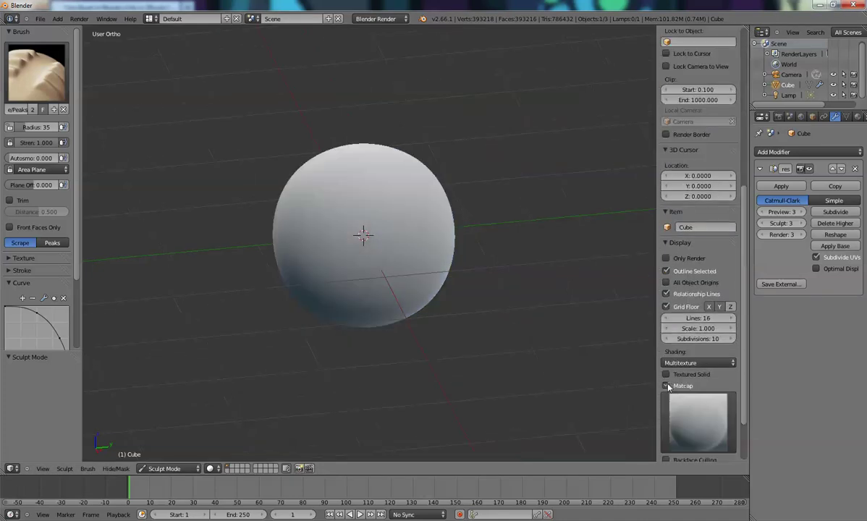
{"action": "scroll", "coordinate": [674, 369], "scroll_direction": "down", "scroll_amount": 3}
{"action": "left_click", "coordinate": [678, 363]}
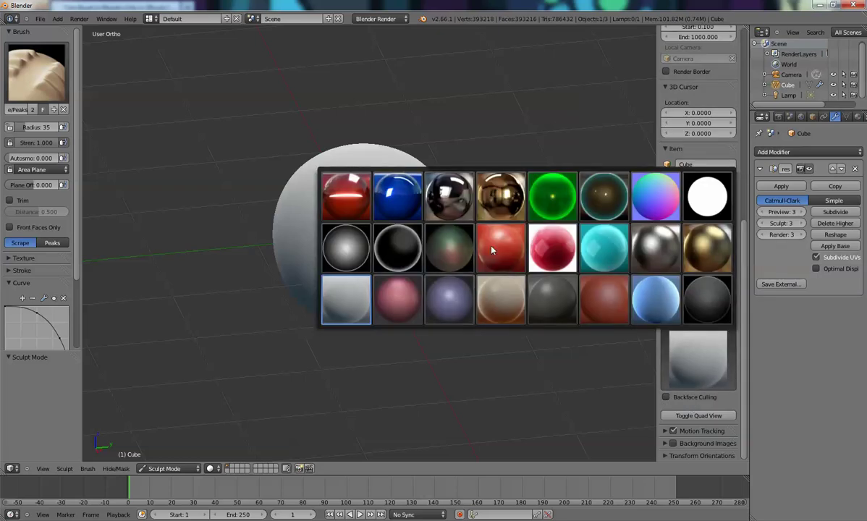
{"action": "left_click", "coordinate": [449, 295]}
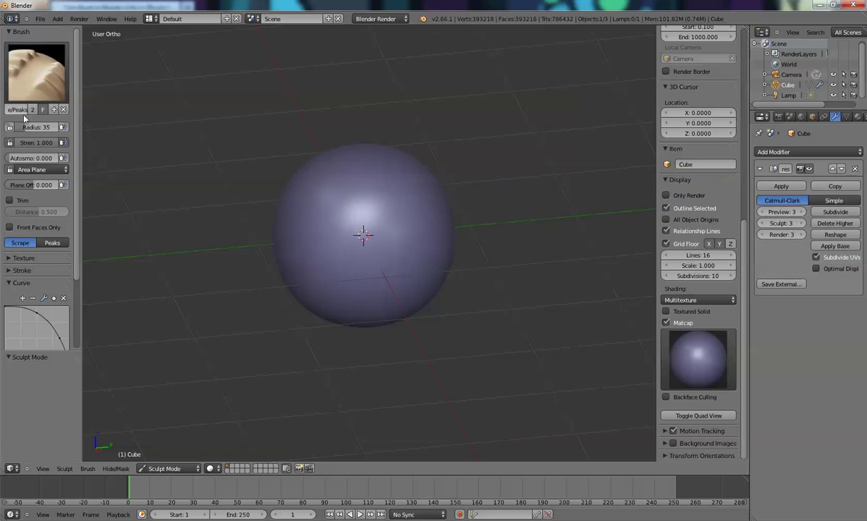
- Set the brush radius to 82 and scrape several adjoining flat facets into the sphere's upper surface
{"action": "left_click_drag", "start_coordinate": [26, 127], "coordinate": [38, 132]}
{"action": "mouse_move", "coordinate": [399, 247]}
{"action": "middle_mouse_down", "text": "shift"}
{"action": "mouse_move", "coordinate": [428, 259]}
{"action": "mouse_move", "coordinate": [407, 255]}
{"action": "middle_mouse_up", "text": "shift"}
{"action": "left_click_drag", "start_coordinate": [391, 240], "coordinate": [380, 253]}
{"action": "middle_click_drag", "start_coordinate": [426, 258], "coordinate": [391, 253]}
{"action": "left_click_drag", "start_coordinate": [371, 233], "coordinate": [396, 263]}
{"action": "middle_click_drag", "start_coordinate": [386, 254], "coordinate": [416, 249]}
{"action": "mouse_move", "coordinate": [416, 249]}
{"action": "left_mouse_down"}
{"action": "mouse_move", "coordinate": [393, 276]}
{"action": "mouse_move", "coordinate": [396, 252]}
{"action": "left_mouse_up"}
{"action": "middle_click_drag", "start_coordinate": [433, 255], "coordinate": [401, 239]}
{"action": "mouse_move", "coordinate": [403, 239]}
{"action": "left_mouse_down"}
{"action": "mouse_move", "coordinate": [408, 224]}
{"action": "mouse_move", "coordinate": [405, 239]}
{"action": "left_mouse_up"}
{"action": "scroll", "coordinate": [412, 234], "scroll_direction": "up", "scroll_amount": 4}
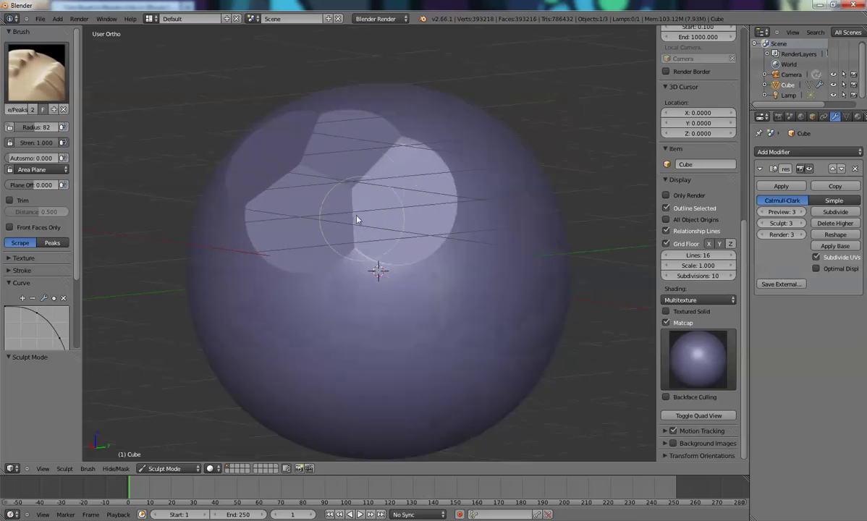
- Switch the sphere to Object Mode, apply smooth shading, and return to Sculpt Mode
{"action": "left_click", "coordinate": [148, 469]}
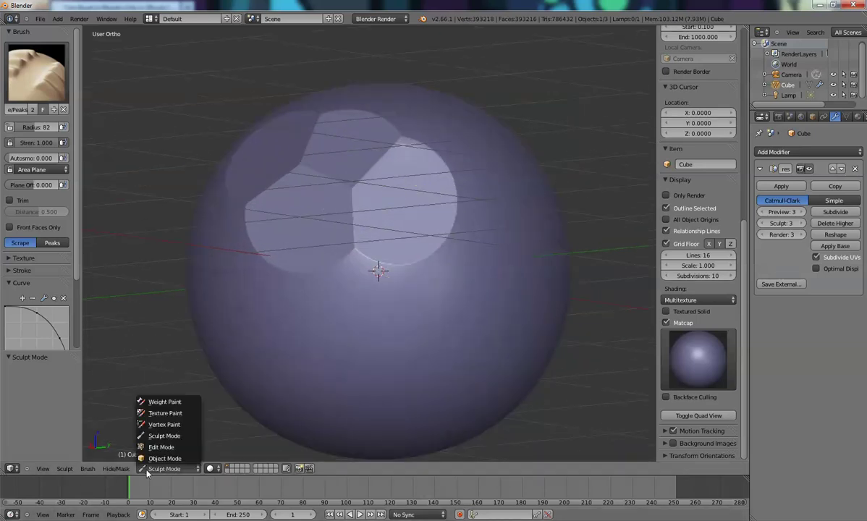
{"action": "left_click", "coordinate": [155, 456]}
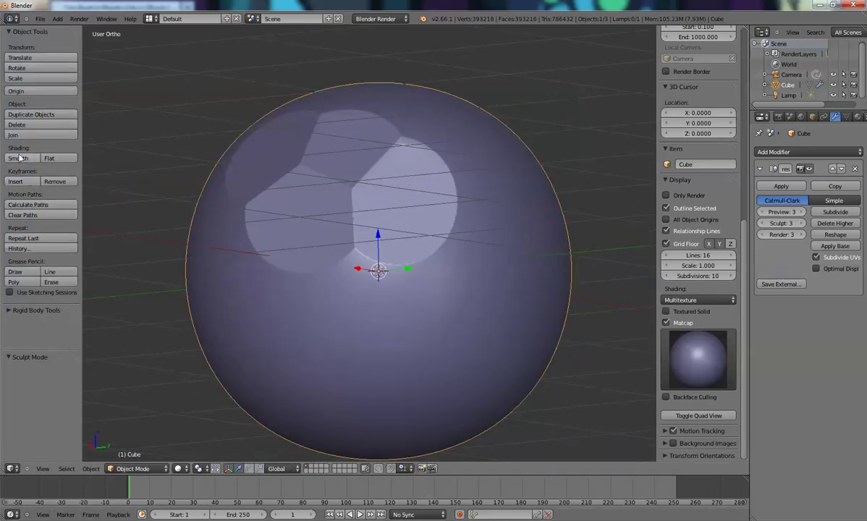
{"action": "left_click", "coordinate": [21, 158]}
{"action": "left_click", "coordinate": [136, 469]}
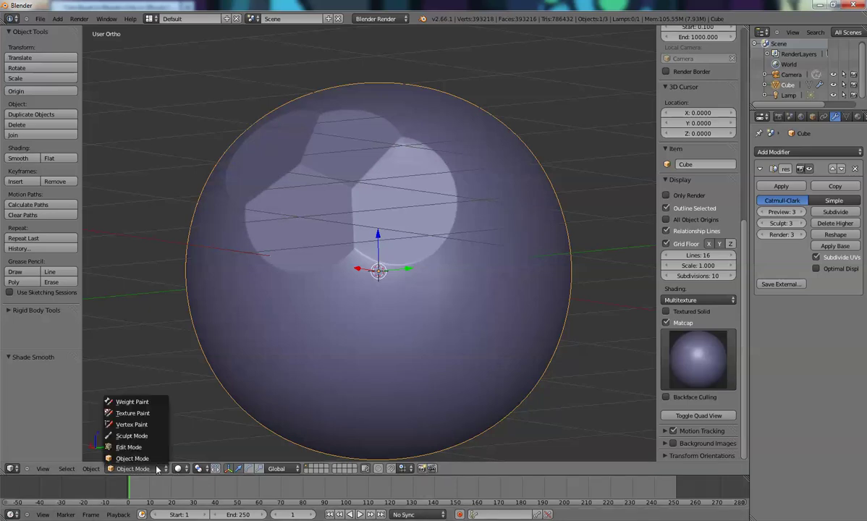
{"action": "left_click", "coordinate": [129, 436]}
- Scrape one more flat facet into the sphere's front, adjoining the lower edges of the existing facets
{"action": "scroll", "coordinate": [277, 368], "scroll_direction": "down", "scroll_amount": 4}
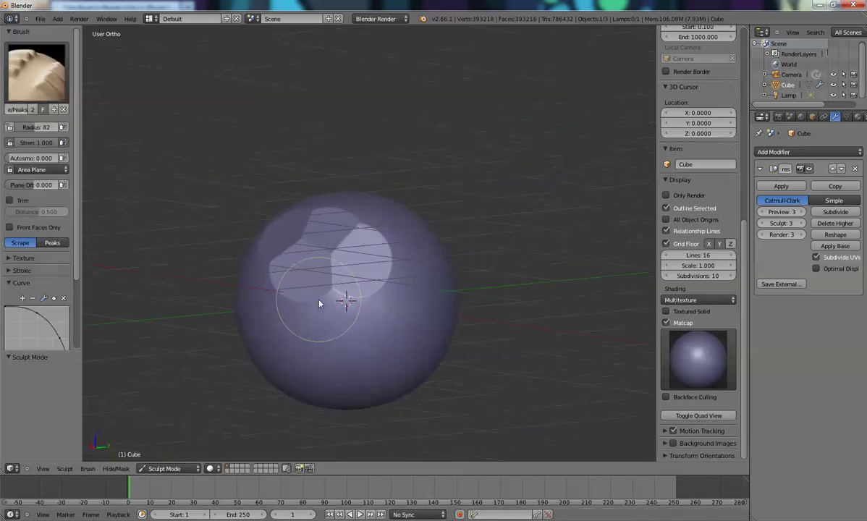
{"action": "scroll", "coordinate": [343, 297], "scroll_direction": "up", "scroll_amount": 4}
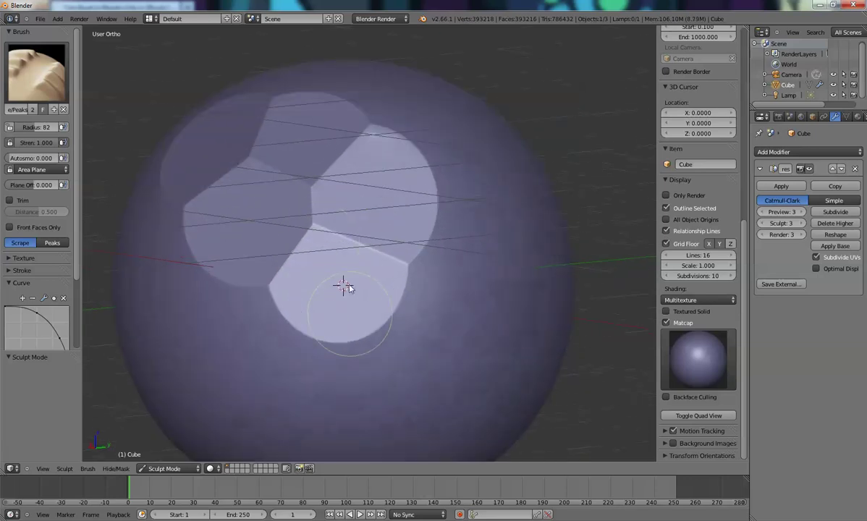
{"action": "scroll", "coordinate": [347, 340], "scroll_direction": "down", "scroll_amount": 2}
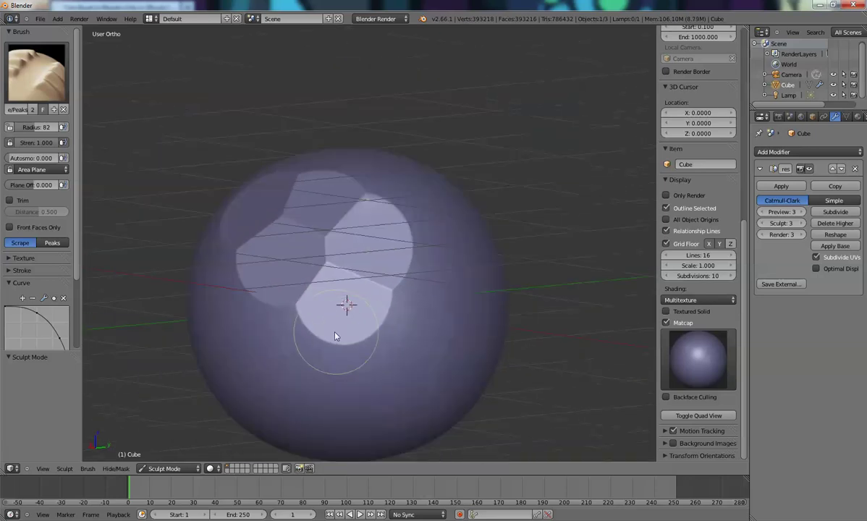
{"action": "middle_click_drag", "start_coordinate": [343, 337], "coordinate": [313, 306]}
{"action": "scroll", "coordinate": [314, 306], "scroll_direction": "down", "scroll_amount": 3}
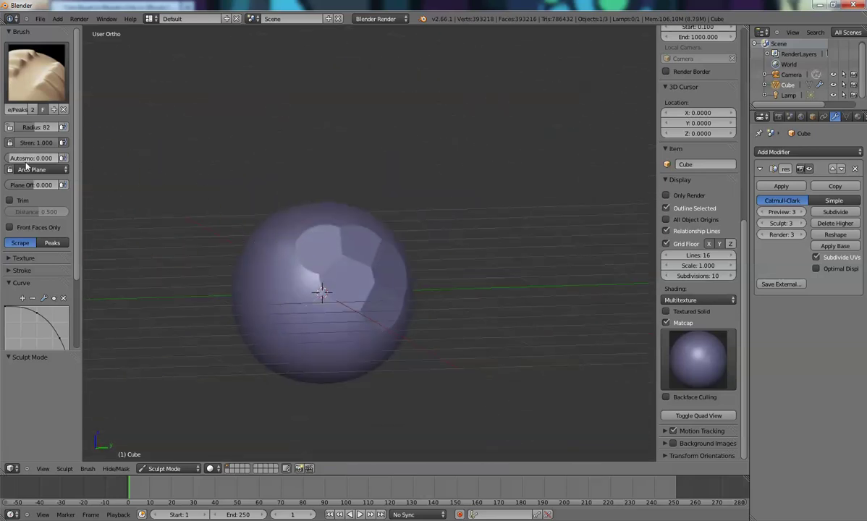
- Raise the Scrape/Peaks brush's plane offset and scrape deeper facets around the sphere
{"action": "left_click_drag", "start_coordinate": [22, 188], "coordinate": [39, 186]}
{"action": "mouse_move", "coordinate": [312, 285]}
{"action": "left_mouse_down"}
{"action": "mouse_move", "coordinate": [306, 310]}
{"action": "mouse_move", "coordinate": [294, 261]}
{"action": "mouse_move", "coordinate": [323, 316]}
{"action": "mouse_move", "coordinate": [338, 260]}
{"action": "mouse_move", "coordinate": [456, 309]}
{"action": "left_mouse_up"}
{"action": "mouse_move", "coordinate": [456, 309]}
{"action": "middle_mouse_down"}
{"action": "mouse_move", "coordinate": [390, 336]}
{"action": "mouse_move", "coordinate": [300, 244]}
{"action": "middle_mouse_up"}
{"action": "mouse_move", "coordinate": [301, 244]}
{"action": "left_mouse_down"}
{"action": "mouse_move", "coordinate": [300, 285]}
{"action": "mouse_move", "coordinate": [288, 235]}
{"action": "mouse_move", "coordinate": [283, 270]}
{"action": "mouse_move", "coordinate": [333, 238]}
{"action": "left_mouse_up"}
{"action": "middle_click_drag", "start_coordinate": [342, 278], "coordinate": [315, 277]}
{"action": "mouse_move", "coordinate": [316, 276]}
{"action": "left_mouse_down"}
{"action": "mouse_move", "coordinate": [315, 294]}
{"action": "mouse_move", "coordinate": [320, 231]}
{"action": "mouse_move", "coordinate": [343, 302]}
{"action": "left_mouse_up"}
- Set the brush's plane offset to 0.07292 and its radius to 142, and scrape larger flat facets across the sphere
{"action": "left_click_drag", "start_coordinate": [48, 184], "coordinate": [42, 187]}
{"action": "scroll", "coordinate": [264, 295], "scroll_direction": "up", "scroll_amount": 3}
{"action": "left_click_drag", "start_coordinate": [37, 127], "coordinate": [49, 129]}
{"action": "scroll", "coordinate": [267, 293], "scroll_direction": "up", "scroll_amount": 2}
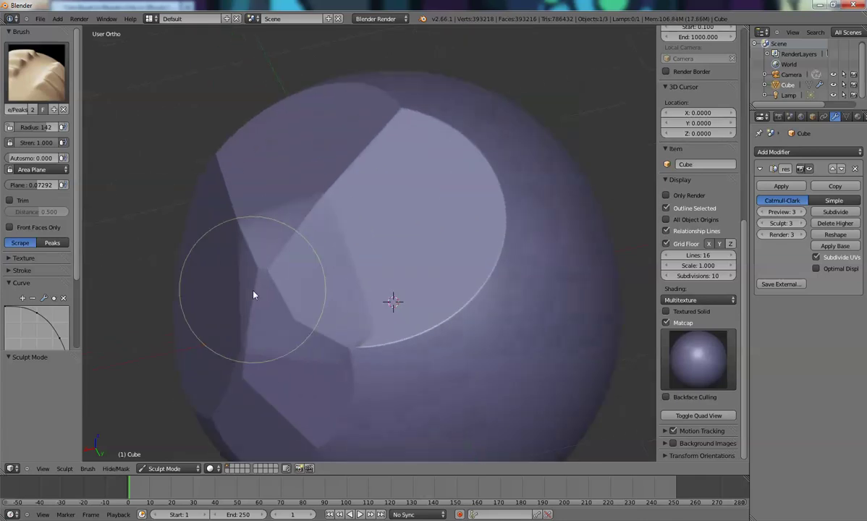
{"action": "scroll", "coordinate": [278, 277], "scroll_direction": "down", "scroll_amount": 4}
{"action": "mouse_move", "coordinate": [282, 290]}
{"action": "left_mouse_down"}
{"action": "mouse_move", "coordinate": [271, 304]}
{"action": "mouse_move", "coordinate": [290, 287]}
{"action": "mouse_move", "coordinate": [299, 310]}
{"action": "mouse_move", "coordinate": [319, 313]}
{"action": "left_mouse_up"}
{"action": "mouse_move", "coordinate": [319, 313]}
{"action": "middle_mouse_down"}
{"action": "mouse_move", "coordinate": [372, 274]}
{"action": "mouse_move", "coordinate": [304, 281]}
{"action": "middle_mouse_up"}
{"action": "mouse_move", "coordinate": [304, 281]}
{"action": "left_mouse_down"}
{"action": "mouse_move", "coordinate": [315, 310]}
{"action": "mouse_move", "coordinate": [365, 263]}
{"action": "mouse_move", "coordinate": [366, 236]}
{"action": "mouse_move", "coordinate": [336, 271]}
{"action": "mouse_move", "coordinate": [348, 304]}
{"action": "mouse_move", "coordinate": [383, 222]}
{"action": "left_mouse_up"}
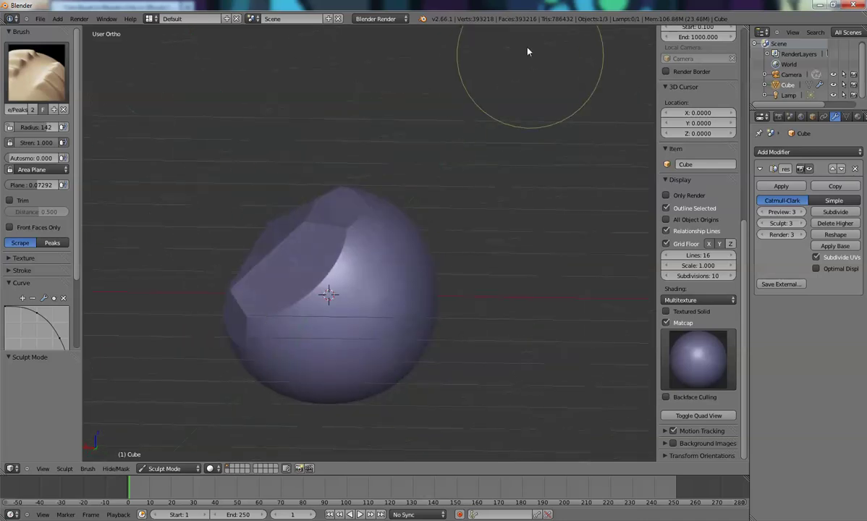
- Check the sphere's mesh in wireframe, return to solid shading, and scrape another large facet into its lower side
{"action": "mouse_move", "coordinate": [252, 344]}
{"action": "middle_mouse_down"}
{"action": "mouse_move", "coordinate": [351, 341]}
{"action": "mouse_move", "coordinate": [356, 316]}
{"action": "middle_mouse_up"}
{"action": "key", "text": "z"}
{"action": "middle_click_drag", "start_coordinate": [391, 277], "coordinate": [338, 267]}
{"action": "key", "text": "z"}
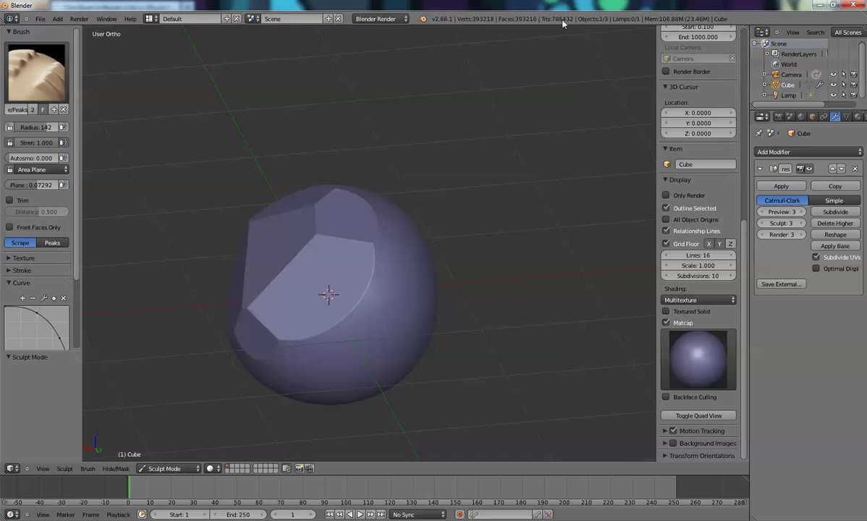
{"action": "mouse_move", "coordinate": [226, 377]}
{"action": "middle_mouse_down"}
{"action": "mouse_move", "coordinate": [319, 327]}
{"action": "mouse_move", "coordinate": [364, 264]}
{"action": "mouse_move", "coordinate": [340, 290]}
{"action": "mouse_move", "coordinate": [413, 287]}
{"action": "mouse_move", "coordinate": [375, 316]}
{"action": "middle_mouse_up"}
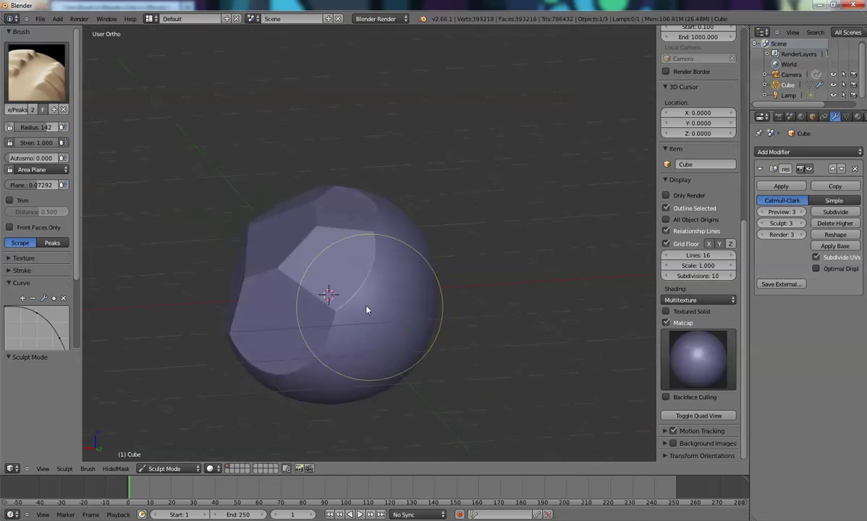
- Switch to the empty second layer and add a new cube there
{"action": "left_click", "coordinate": [233, 469]}
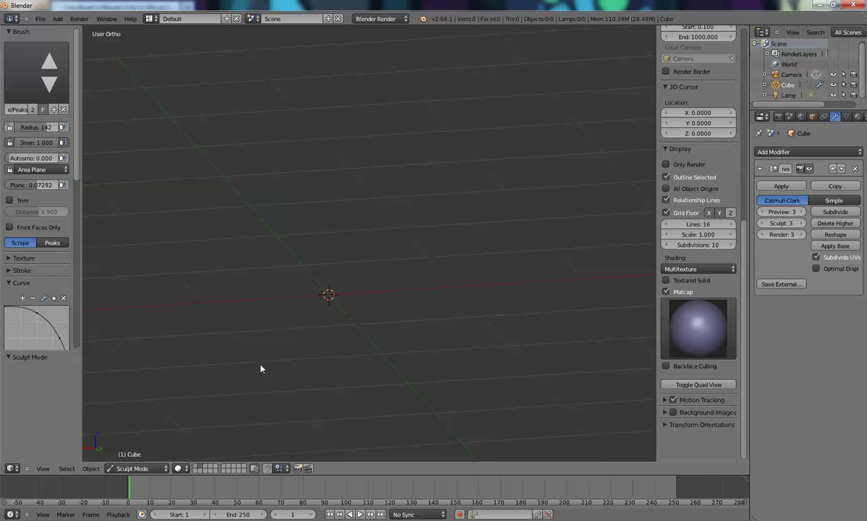
{"action": "key", "text": "shift+a"}
{"action": "mouse_move", "coordinate": [274, 351]}
{"action": "left_click", "coordinate": [312, 360]}
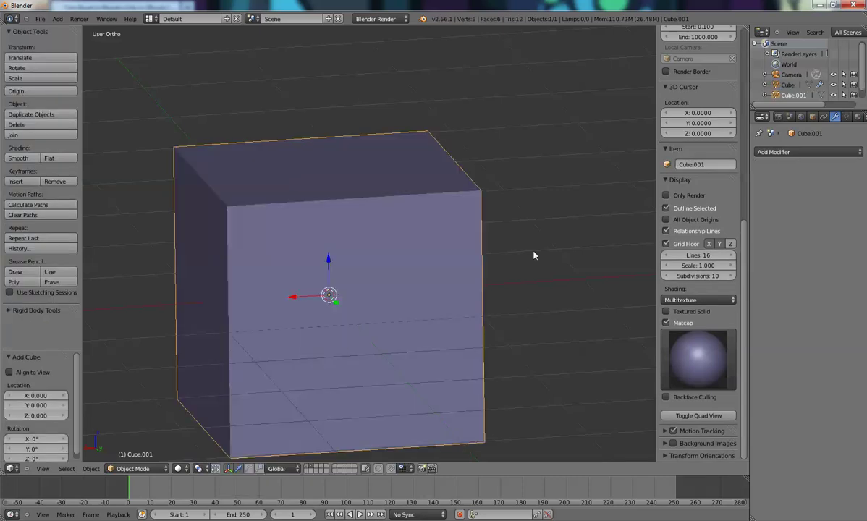
- Add a Multiresolution modifier to the new cube and subdivide it seven times into a dense sphere
{"action": "scroll", "coordinate": [442, 285], "scroll_direction": "down", "scroll_amount": 3}
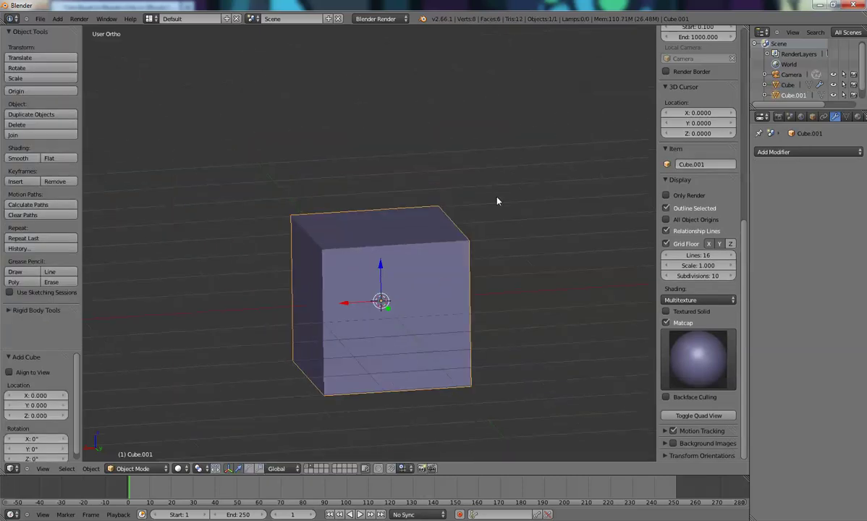
{"action": "middle_click_drag", "start_coordinate": [371, 259], "coordinate": [387, 228]}
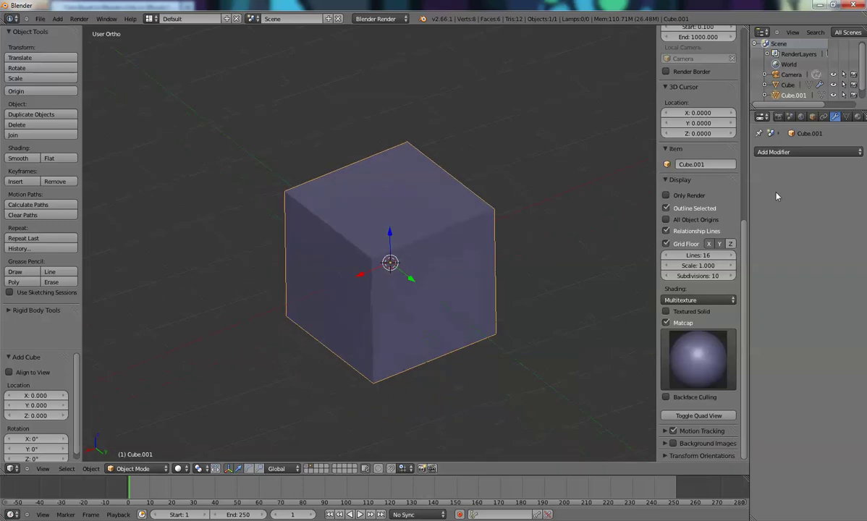
{"action": "left_click", "coordinate": [774, 152]}
{"action": "left_click", "coordinate": [630, 265]}
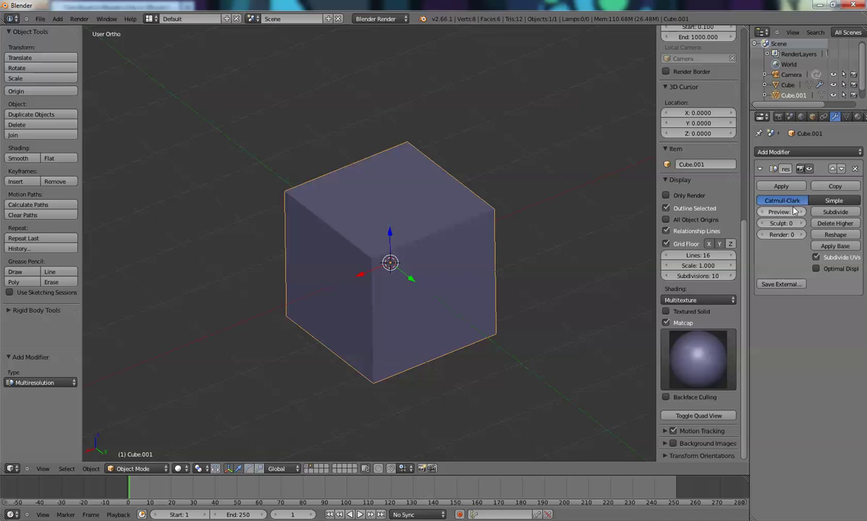
{"action": "left_click", "coordinate": [820, 213]}
{"action": "left_click", "coordinate": [825, 213]}
{"action": "left_click", "coordinate": [826, 215]}
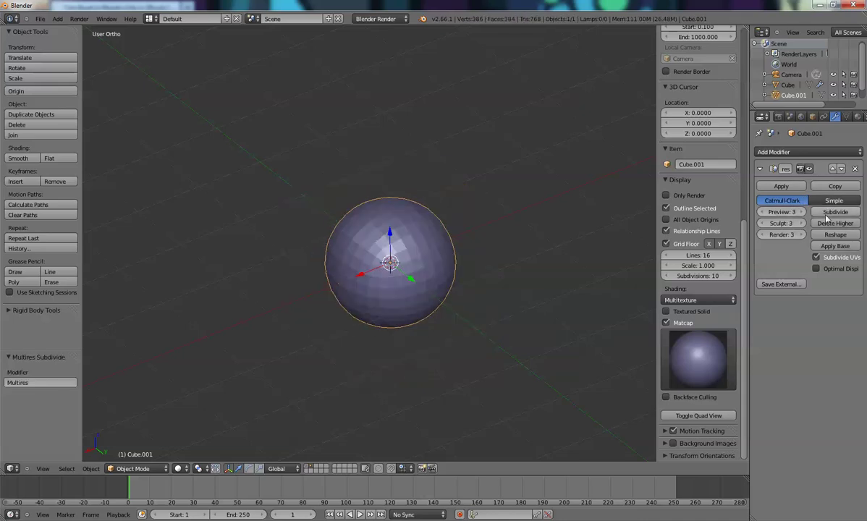
{"action": "left_click", "coordinate": [826, 215]}
{"action": "left_click", "coordinate": [826, 215]}
{"action": "left_click", "coordinate": [826, 215]}
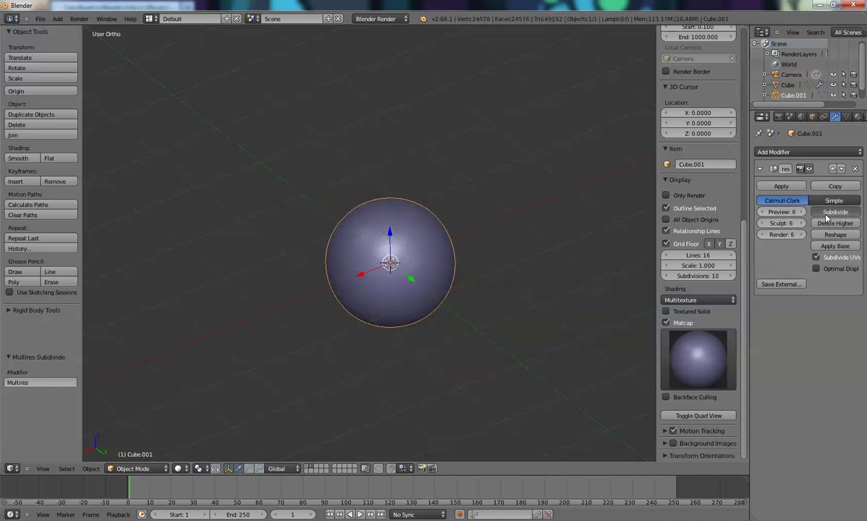
{"action": "left_click", "coordinate": [826, 215]}
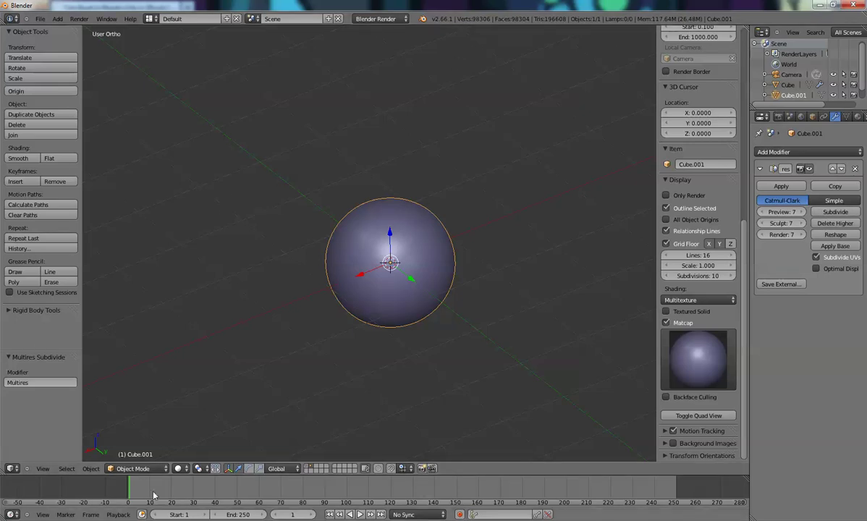
- Enter Sculpt Mode on the new sphere and scrape a first flat facet into its upper surface
{"action": "left_click", "coordinate": [123, 469]}
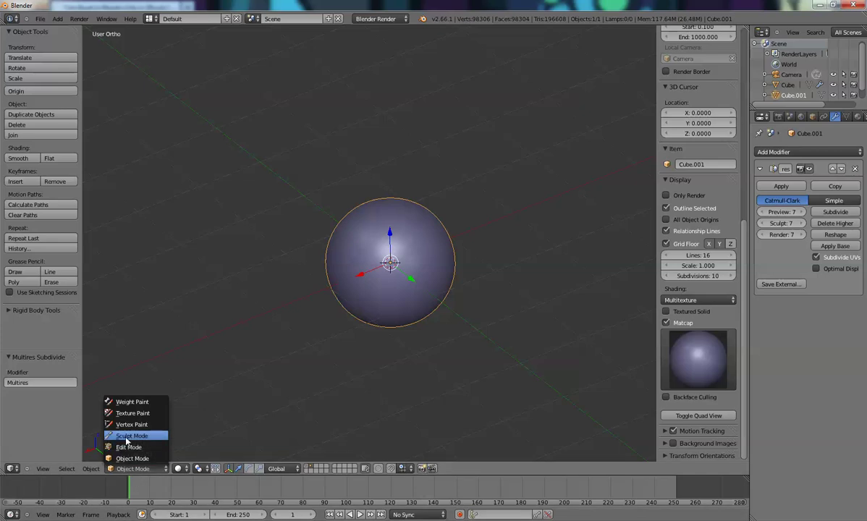
{"action": "left_click", "coordinate": [131, 436]}
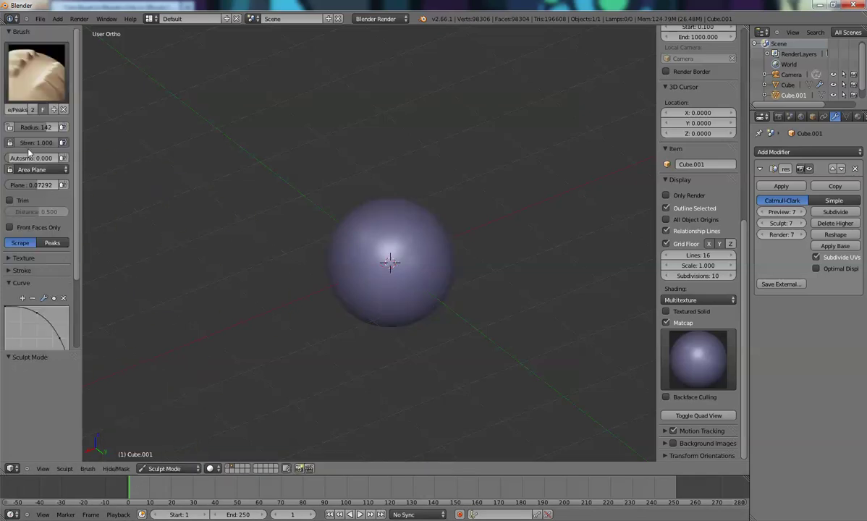
{"action": "scroll", "coordinate": [408, 257], "scroll_direction": "up", "scroll_amount": 3}
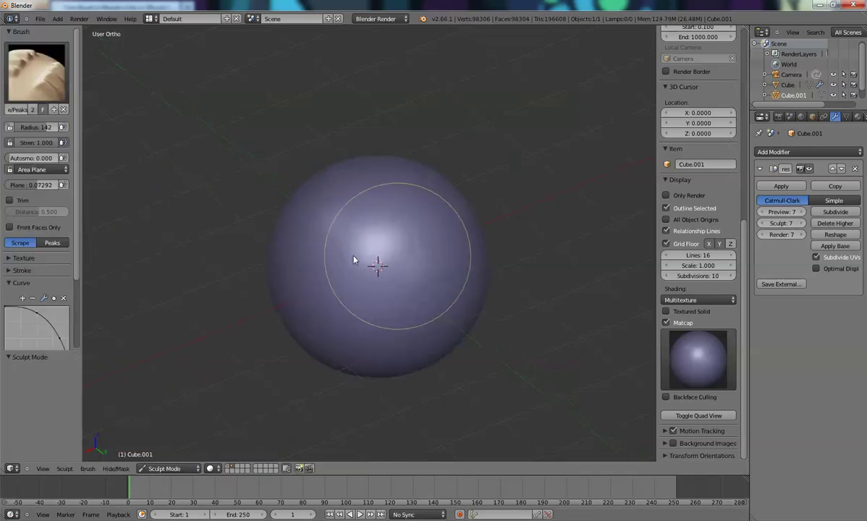
{"action": "mouse_move", "coordinate": [333, 252]}
{"action": "left_mouse_down"}
{"action": "mouse_move", "coordinate": [360, 240]}
{"action": "mouse_move", "coordinate": [393, 248]}
{"action": "left_mouse_up"}
{"action": "middle_click_drag", "start_coordinate": [393, 247], "coordinate": [354, 284]}
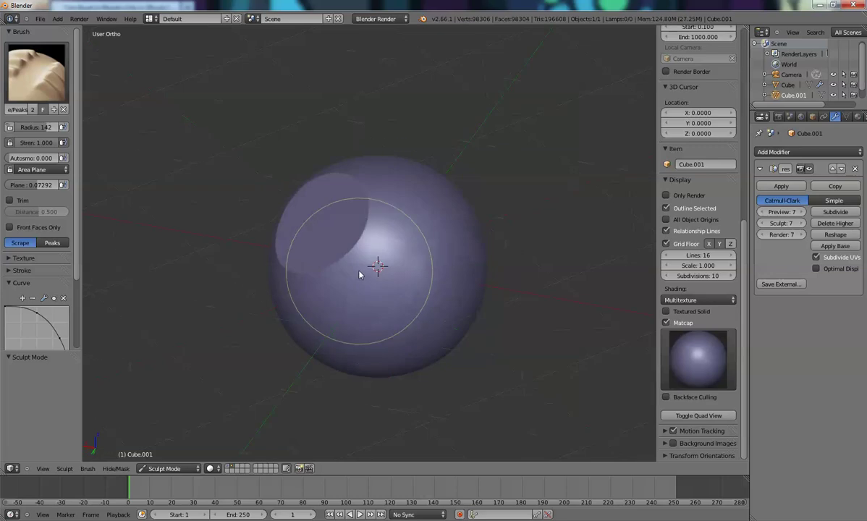
- Give the new sphere smooth shading in Object Mode and go back to Sculpt Mode
{"action": "left_click", "coordinate": [174, 468]}
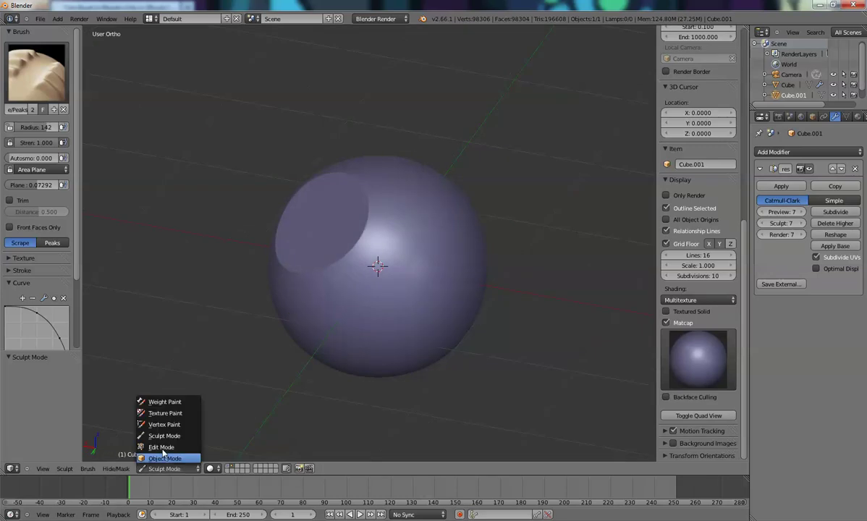
{"action": "left_click", "coordinate": [161, 458]}
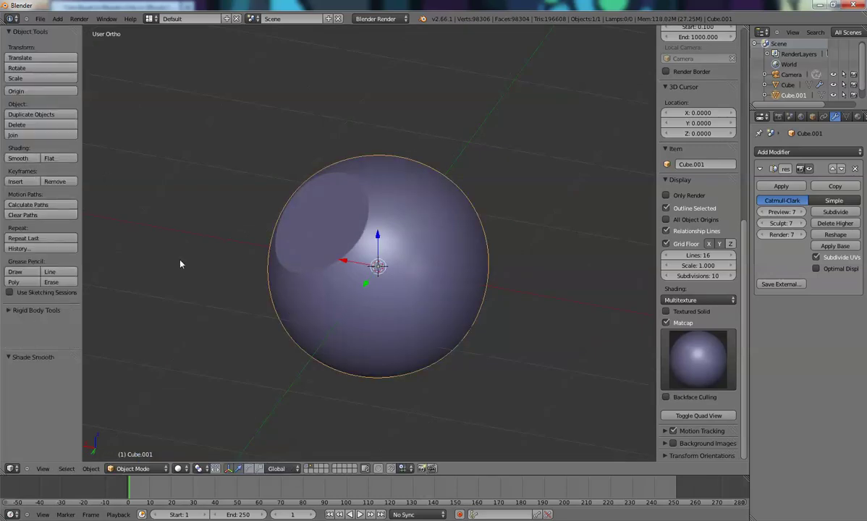
{"action": "left_click", "coordinate": [163, 468]}
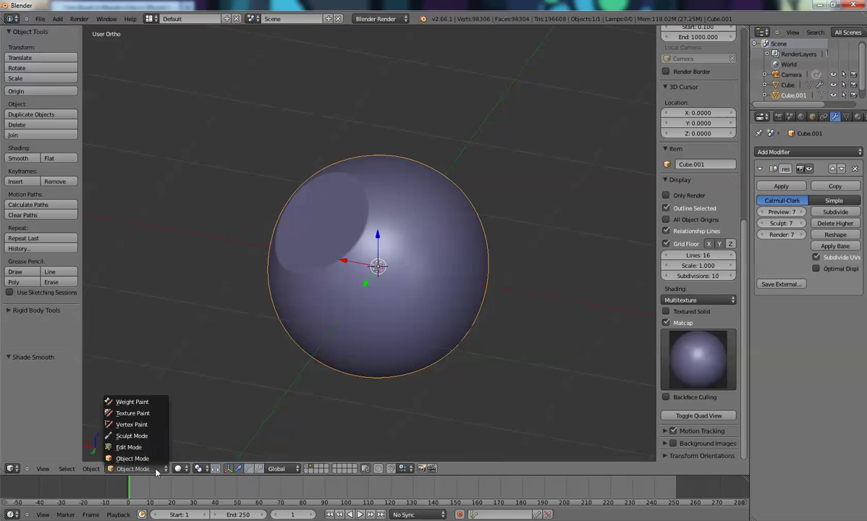
{"action": "left_click", "coordinate": [132, 436]}
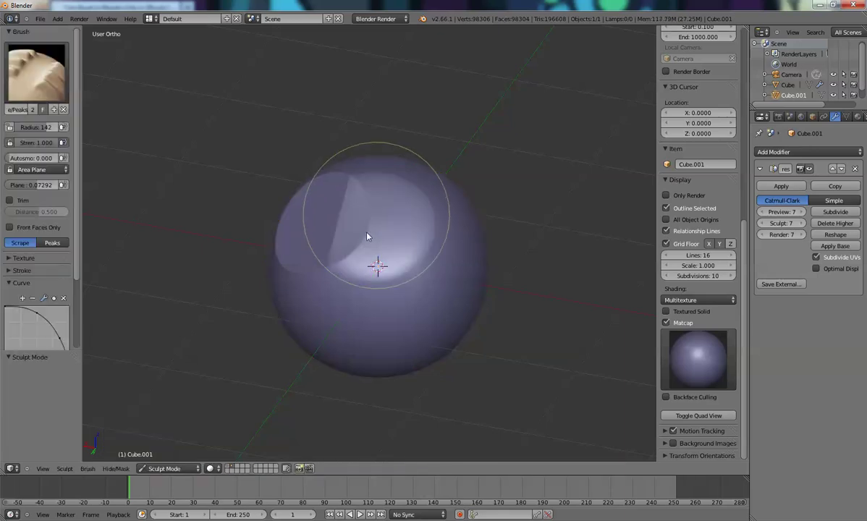
- Scrape several large adjoining flat facets around the new sphere's upper half
{"action": "mouse_move", "coordinate": [364, 246]}
{"action": "left_mouse_down"}
{"action": "mouse_move", "coordinate": [437, 236]}
{"action": "mouse_move", "coordinate": [362, 310]}
{"action": "mouse_move", "coordinate": [415, 235]}
{"action": "left_mouse_up"}
{"action": "mouse_move", "coordinate": [414, 234]}
{"action": "middle_mouse_down"}
{"action": "mouse_move", "coordinate": [404, 339]}
{"action": "mouse_move", "coordinate": [377, 339]}
{"action": "middle_mouse_up"}
{"action": "mouse_move", "coordinate": [377, 339]}
{"action": "left_mouse_down"}
{"action": "mouse_move", "coordinate": [428, 244]}
{"action": "mouse_move", "coordinate": [457, 310]}
{"action": "left_mouse_up"}
{"action": "mouse_move", "coordinate": [458, 311]}
{"action": "middle_mouse_down"}
{"action": "mouse_move", "coordinate": [544, 219]}
{"action": "mouse_move", "coordinate": [391, 273]}
{"action": "middle_mouse_up"}
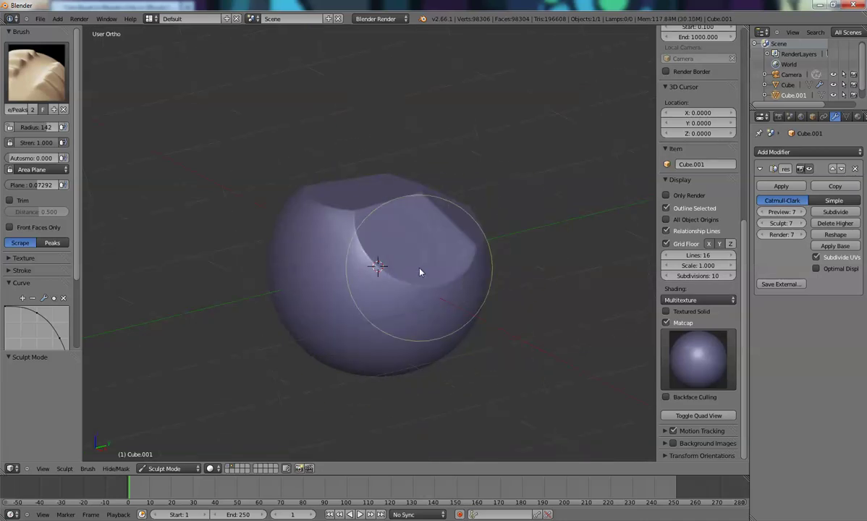
{"action": "key", "text": "z"}
{"action": "key", "text": "z"}
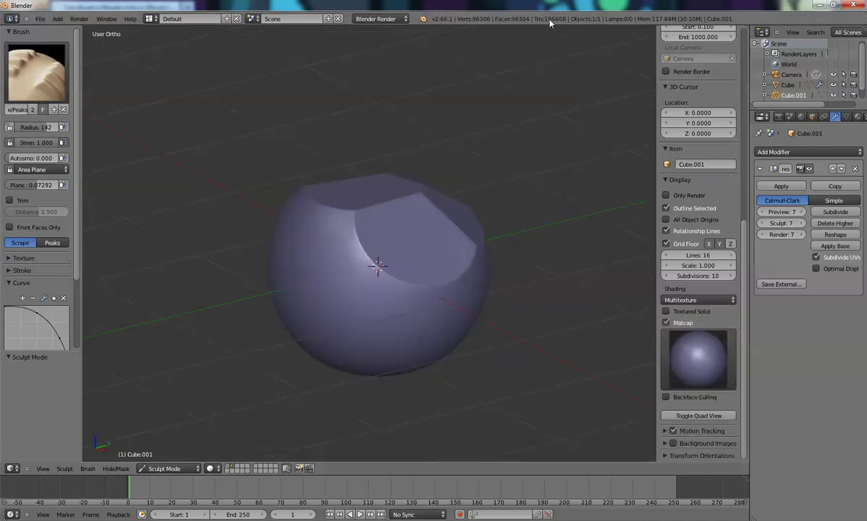
{"action": "mouse_move", "coordinate": [339, 243]}
{"action": "middle_mouse_down"}
{"action": "mouse_move", "coordinate": [442, 271]}
{"action": "mouse_move", "coordinate": [420, 267]}
{"action": "mouse_move", "coordinate": [452, 285]}
{"action": "middle_mouse_up"}
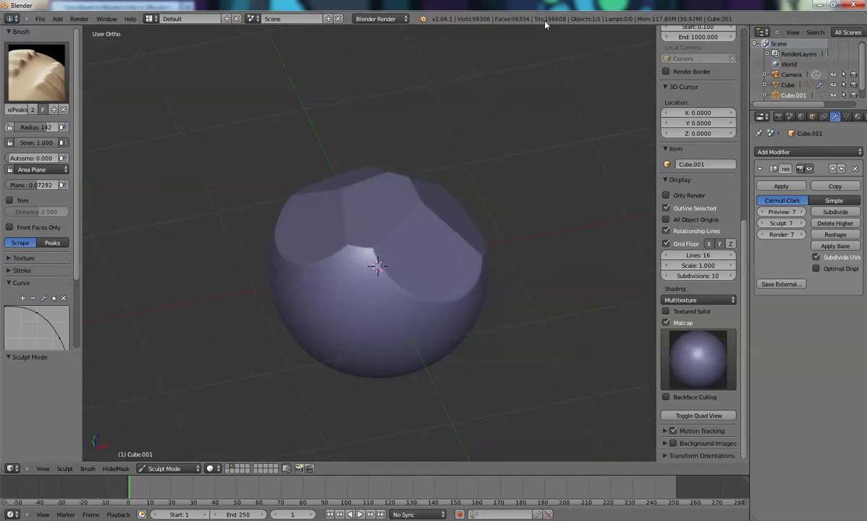
{"action": "mouse_move", "coordinate": [436, 236]}
{"action": "middle_mouse_down"}
{"action": "mouse_move", "coordinate": [443, 255]}
{"action": "mouse_move", "coordinate": [405, 259]}
{"action": "mouse_move", "coordinate": [411, 299]}
{"action": "mouse_move", "coordinate": [375, 299]}
{"action": "mouse_move", "coordinate": [412, 351]}
{"action": "mouse_move", "coordinate": [481, 339]}
{"action": "mouse_move", "coordinate": [492, 277]}
{"action": "mouse_move", "coordinate": [397, 238]}
{"action": "mouse_move", "coordinate": [397, 258]}
{"action": "mouse_move", "coordinate": [329, 277]}
{"action": "mouse_move", "coordinate": [437, 304]}
{"action": "mouse_move", "coordinate": [455, 269]}
{"action": "mouse_move", "coordinate": [439, 287]}
{"action": "mouse_move", "coordinate": [405, 284]}
{"action": "mouse_move", "coordinate": [345, 307]}
{"action": "mouse_move", "coordinate": [420, 306]}
{"action": "mouse_move", "coordinate": [370, 337]}
{"action": "mouse_move", "coordinate": [419, 320]}
{"action": "mouse_move", "coordinate": [398, 288]}
{"action": "mouse_move", "coordinate": [353, 316]}
{"action": "mouse_move", "coordinate": [422, 265]}
{"action": "mouse_move", "coordinate": [391, 302]}
{"action": "middle_mouse_up"}
- Scrape smaller facets along the edges where the large facets of the new sphere meet
{"action": "scroll", "coordinate": [57, 320], "scroll_direction": "down", "scroll_amount": 4}
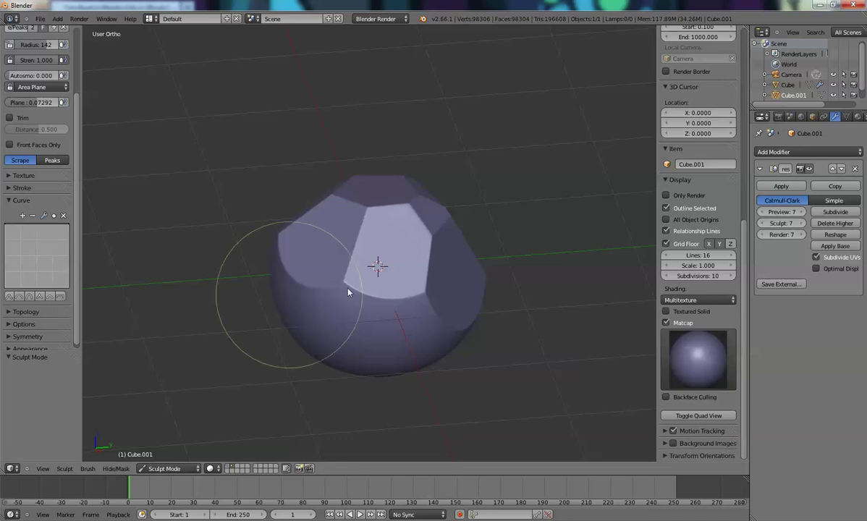
{"action": "mouse_move", "coordinate": [329, 257]}
{"action": "middle_mouse_down"}
{"action": "mouse_move", "coordinate": [376, 270]}
{"action": "mouse_move", "coordinate": [339, 235]}
{"action": "middle_mouse_up"}
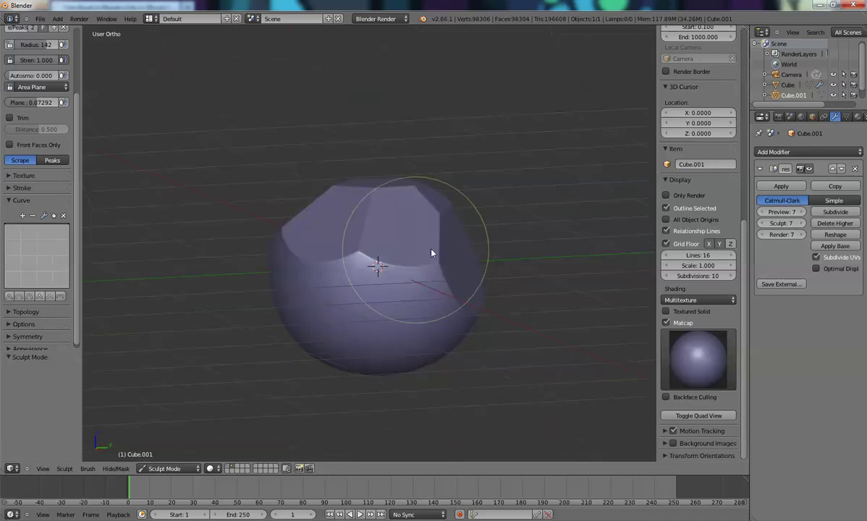
{"action": "middle_click_drag", "start_coordinate": [455, 290], "coordinate": [388, 245]}
{"action": "mouse_move", "coordinate": [389, 246]}
{"action": "left_mouse_down"}
{"action": "mouse_move", "coordinate": [377, 310]}
{"action": "mouse_move", "coordinate": [360, 281]}
{"action": "mouse_move", "coordinate": [396, 258]}
{"action": "mouse_move", "coordinate": [426, 261]}
{"action": "left_mouse_up"}
{"action": "middle_click_drag", "start_coordinate": [426, 261], "coordinate": [389, 300]}
- Try another scrape stroke close up on the small facets, and undo it
{"action": "scroll", "coordinate": [388, 301], "scroll_direction": "up", "scroll_amount": 6}
{"action": "left_click_drag", "start_coordinate": [347, 284], "coordinate": [335, 310]}
{"action": "key", "text": "ctrl+z"}
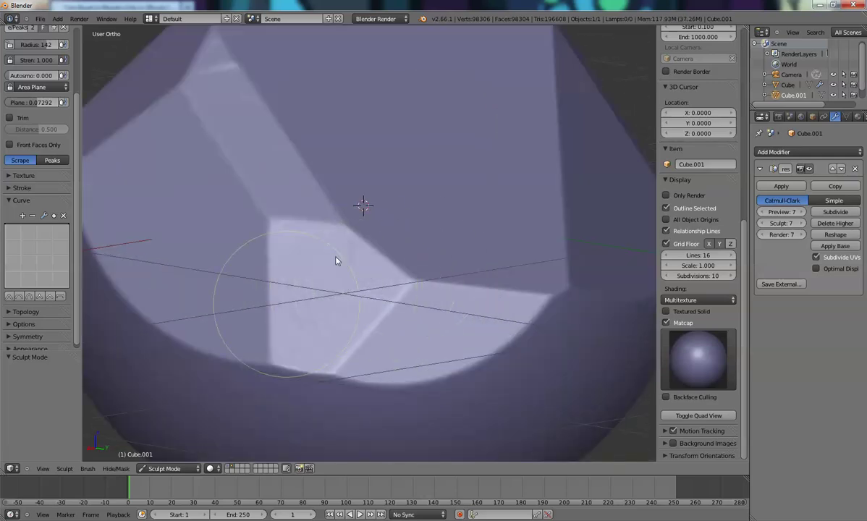
- Scrape further broad flat facets over the new sphere's side from several angles
{"action": "scroll", "coordinate": [248, 293], "scroll_direction": "down", "scroll_amount": 7}
{"action": "middle_click_drag", "start_coordinate": [248, 295], "coordinate": [308, 299]}
{"action": "middle_click_drag", "start_coordinate": [257, 275], "coordinate": [278, 228]}
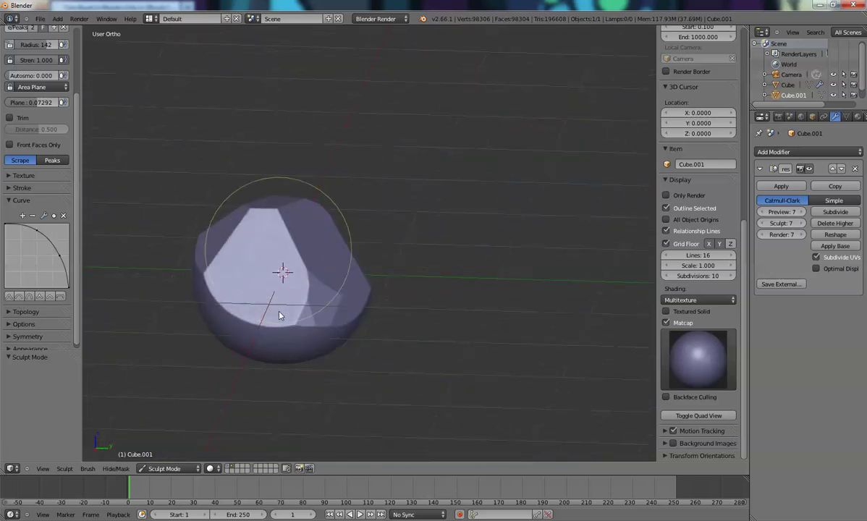
{"action": "mouse_move", "coordinate": [290, 282]}
{"action": "middle_mouse_down"}
{"action": "mouse_move", "coordinate": [294, 314]}
{"action": "mouse_move", "coordinate": [362, 312]}
{"action": "mouse_move", "coordinate": [283, 319]}
{"action": "mouse_move", "coordinate": [300, 269]}
{"action": "mouse_move", "coordinate": [281, 273]}
{"action": "mouse_move", "coordinate": [343, 285]}
{"action": "mouse_move", "coordinate": [326, 233]}
{"action": "mouse_move", "coordinate": [228, 365]}
{"action": "mouse_move", "coordinate": [274, 284]}
{"action": "mouse_move", "coordinate": [347, 276]}
{"action": "mouse_move", "coordinate": [338, 273]}
{"action": "mouse_move", "coordinate": [353, 248]}
{"action": "middle_mouse_up"}
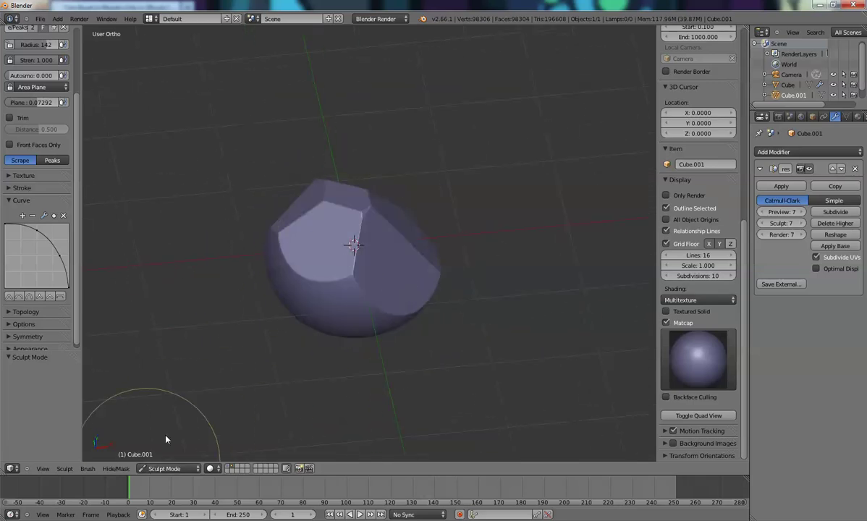
- Show the first layer together with the new sphere's layer, leave Sculpt Mode, and select the earlier sphere
{"action": "left_click", "coordinate": [226, 467], "text": "shift"}
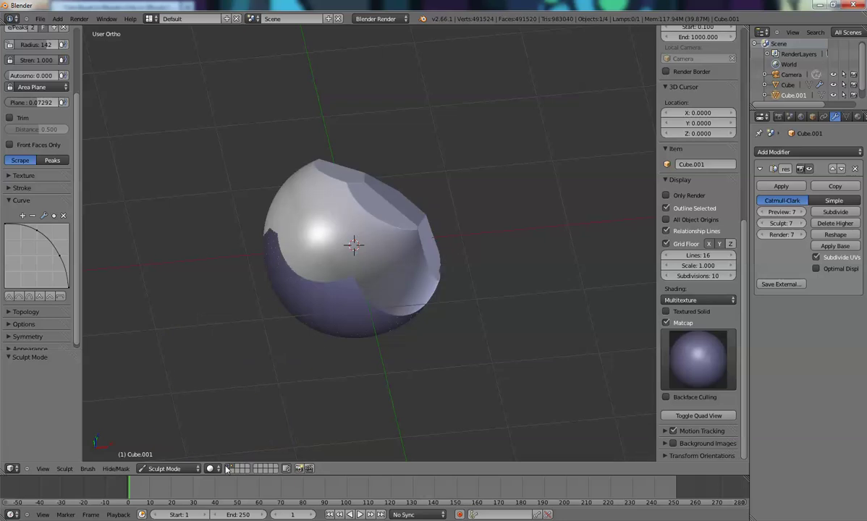
{"action": "mouse_move", "coordinate": [356, 302]}
{"action": "middle_mouse_down"}
{"action": "mouse_move", "coordinate": [258, 288]}
{"action": "mouse_move", "coordinate": [370, 269]}
{"action": "mouse_move", "coordinate": [186, 422]}
{"action": "middle_mouse_up"}
{"action": "left_click", "coordinate": [165, 469]}
{"action": "left_click", "coordinate": [163, 458]}
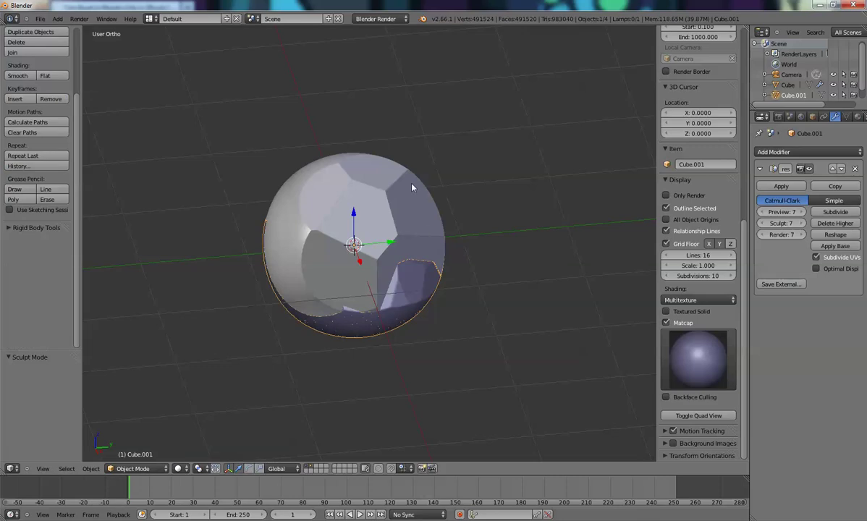
{"action": "right_click", "coordinate": [432, 272]}
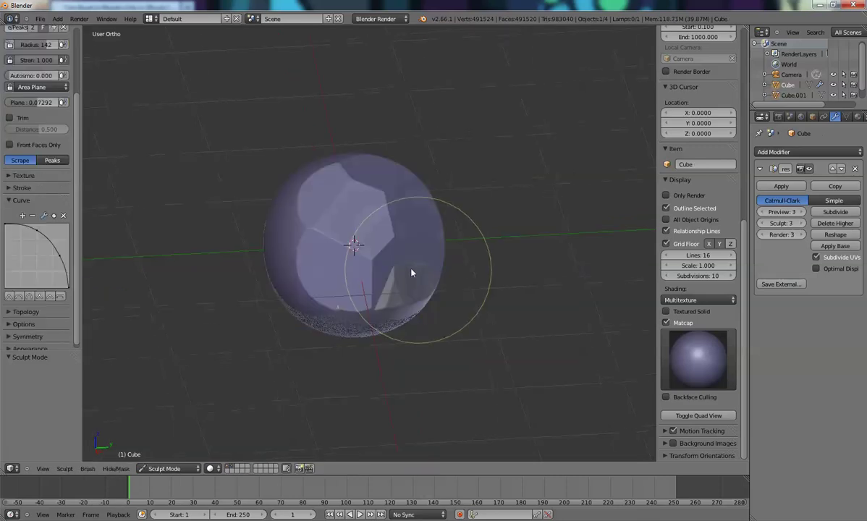
- Switch the earlier sphere to Object Mode and move it -1.888 along Y so it sits beside the new sphere
{"action": "mouse_move", "coordinate": [380, 264]}
{"action": "middle_mouse_down"}
{"action": "mouse_move", "coordinate": [349, 264]}
{"action": "mouse_move", "coordinate": [333, 247]}
{"action": "mouse_move", "coordinate": [358, 212]}
{"action": "middle_mouse_up"}
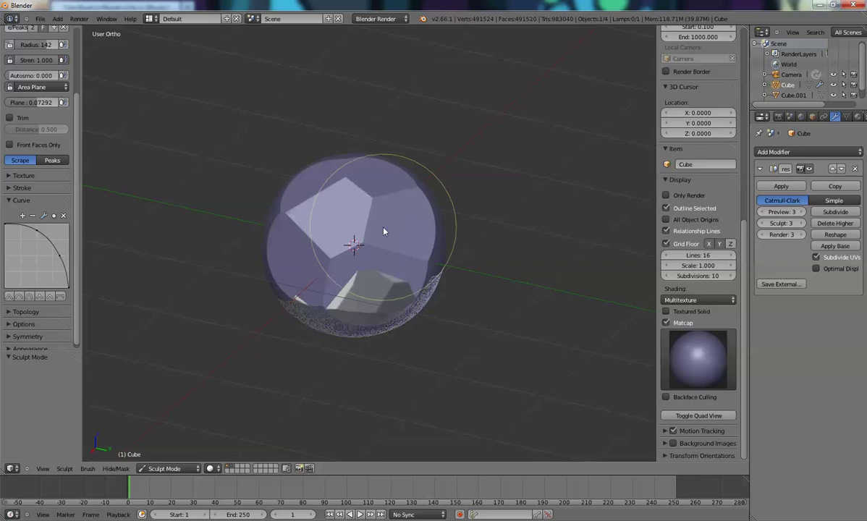
{"action": "left_click", "coordinate": [160, 470]}
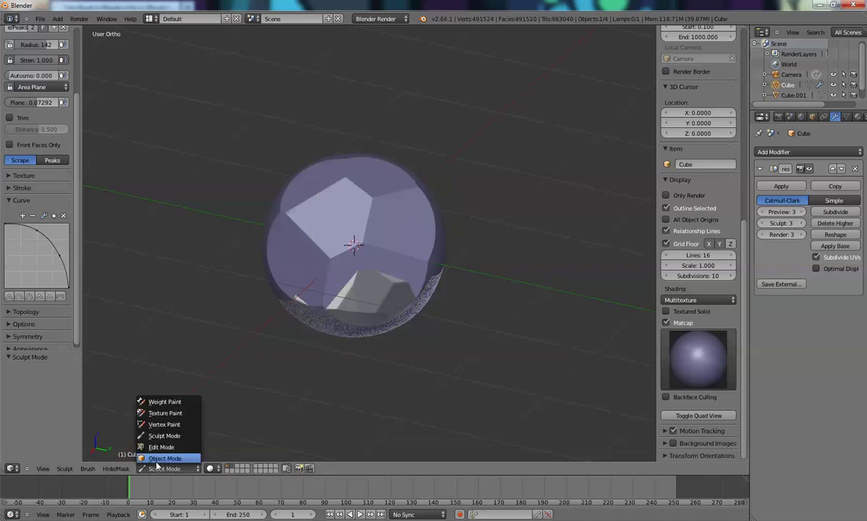
{"action": "left_click", "coordinate": [157, 459]}
{"action": "left_click_drag", "start_coordinate": [386, 254], "coordinate": [196, 223]}
- Select each sphere in turn and compare their facet surfaces and edge sharpness close up
{"action": "right_click", "coordinate": [328, 250]}
{"action": "middle_click_drag", "start_coordinate": [299, 274], "coordinate": [392, 283]}
{"action": "scroll", "coordinate": [391, 283], "scroll_direction": "up", "scroll_amount": 2}
{"action": "right_click", "coordinate": [208, 227]}
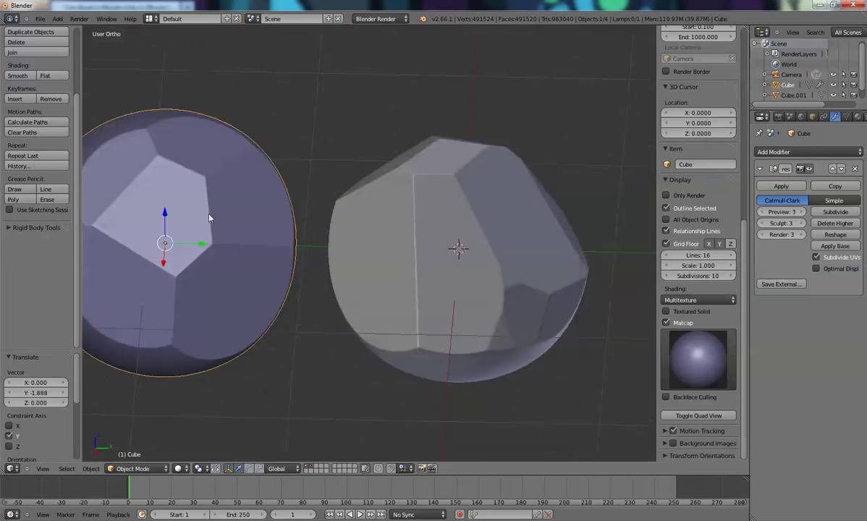
{"action": "middle_click_drag", "start_coordinate": [191, 240], "coordinate": [305, 192], "text": "shift"}
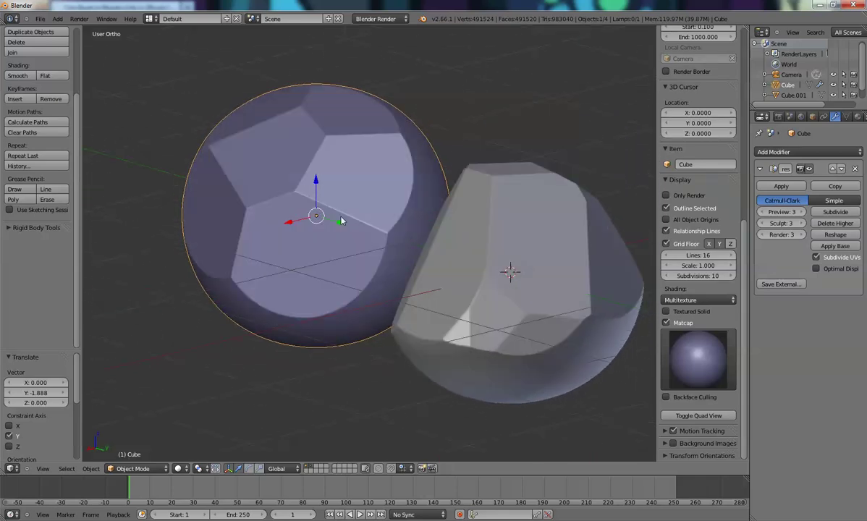
{"action": "right_click", "coordinate": [463, 289]}
{"action": "middle_click_drag", "start_coordinate": [443, 294], "coordinate": [480, 320]}
{"action": "scroll", "coordinate": [467, 282], "scroll_direction": "up", "scroll_amount": 2}
{"action": "scroll", "coordinate": [462, 270], "scroll_direction": "up", "scroll_amount": 2}
{"action": "middle_click_drag", "start_coordinate": [494, 276], "coordinate": [170, 244]}
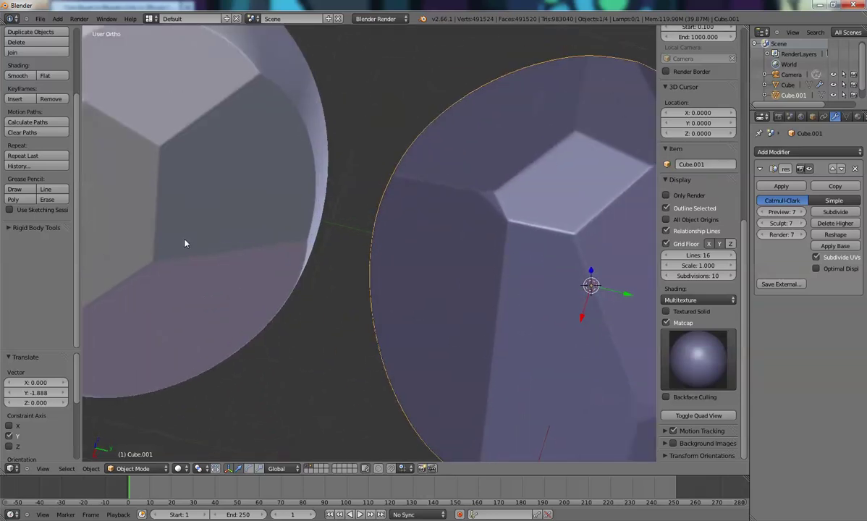
{"action": "right_click", "coordinate": [169, 246]}
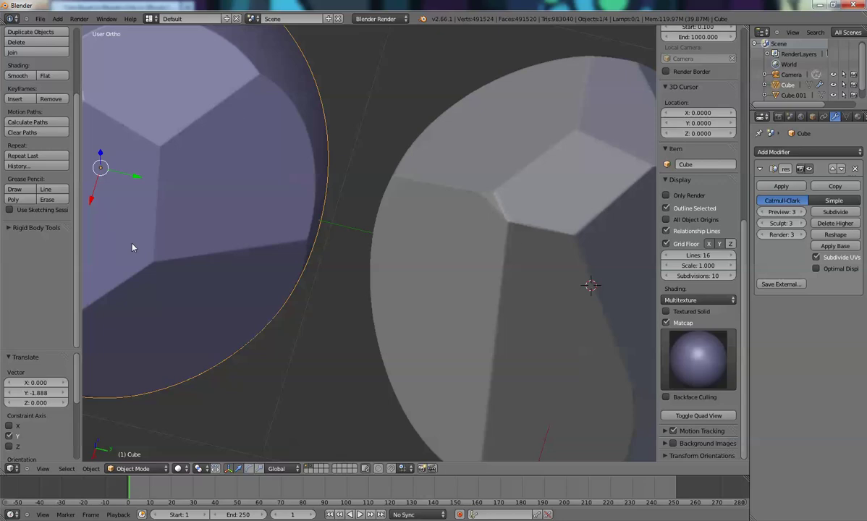
{"action": "scroll", "coordinate": [196, 230], "scroll_direction": "down", "scroll_amount": 3}
{"action": "middle_click_drag", "start_coordinate": [176, 227], "coordinate": [223, 241], "text": "shift"}
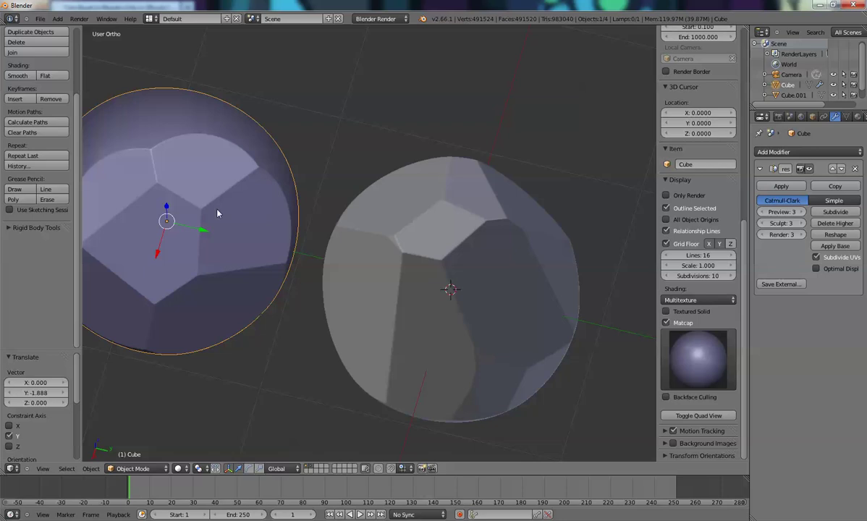
- Compare the two spheres' multiresolution levels and overall facet shapes from several angles
{"action": "right_click", "coordinate": [392, 250]}
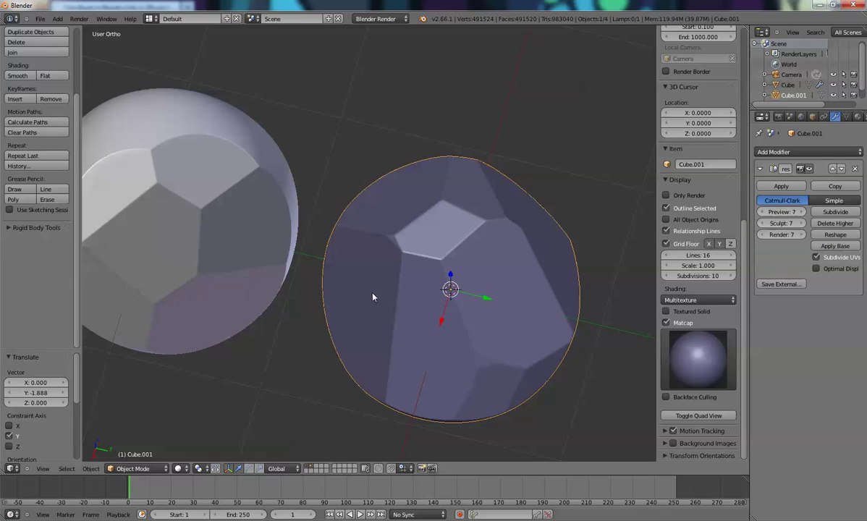
{"action": "middle_click_drag", "start_coordinate": [394, 307], "coordinate": [378, 252]}
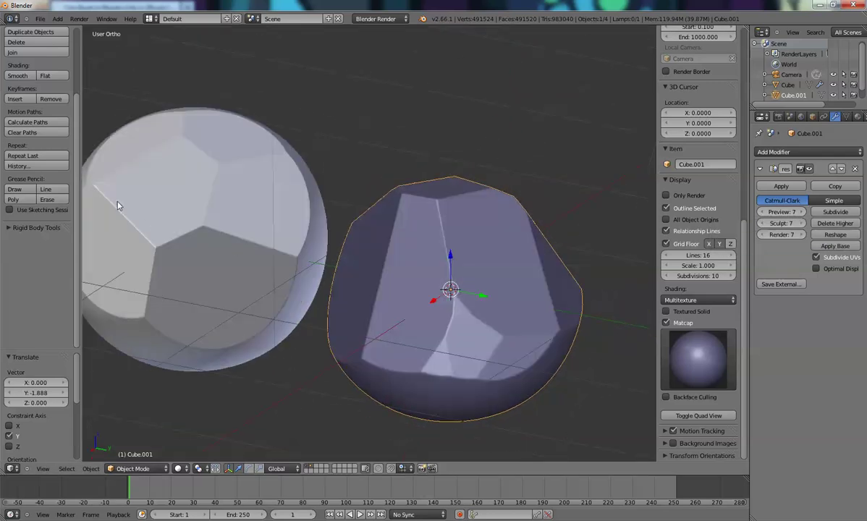
{"action": "right_click", "coordinate": [201, 233]}
{"action": "right_click", "coordinate": [451, 272]}
{"action": "middle_click_drag", "start_coordinate": [445, 312], "coordinate": [501, 275]}
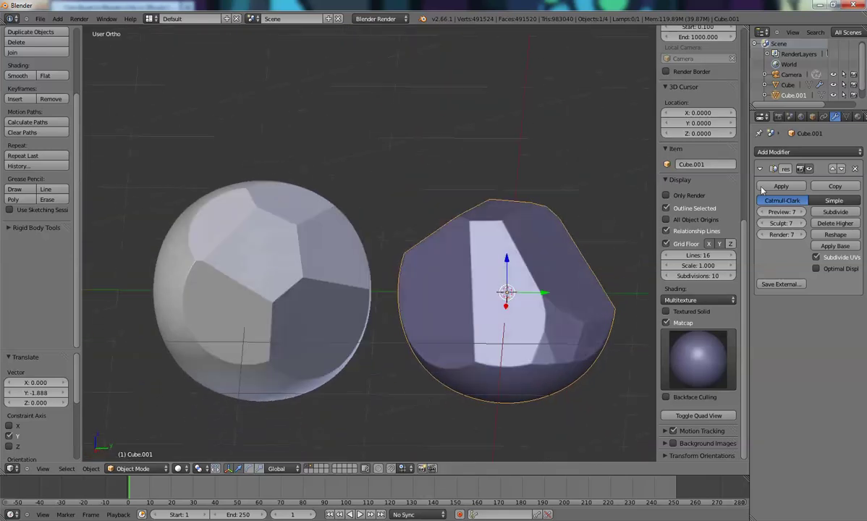
{"action": "mouse_move", "coordinate": [484, 329]}
{"action": "middle_mouse_down"}
{"action": "mouse_move", "coordinate": [465, 270]}
{"action": "mouse_move", "coordinate": [477, 317]}
{"action": "middle_mouse_up"}
{"action": "middle_click_drag", "start_coordinate": [288, 378], "coordinate": [293, 350]}
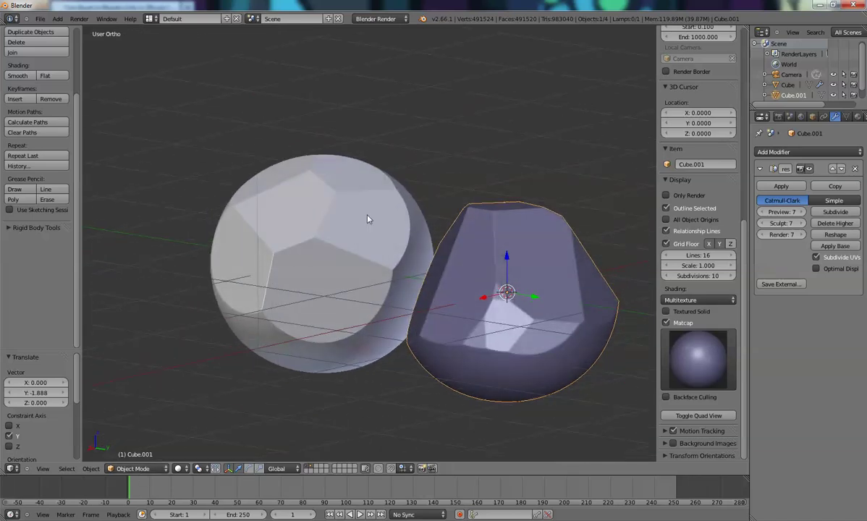
{"action": "middle_click_drag", "start_coordinate": [322, 233], "coordinate": [334, 272]}
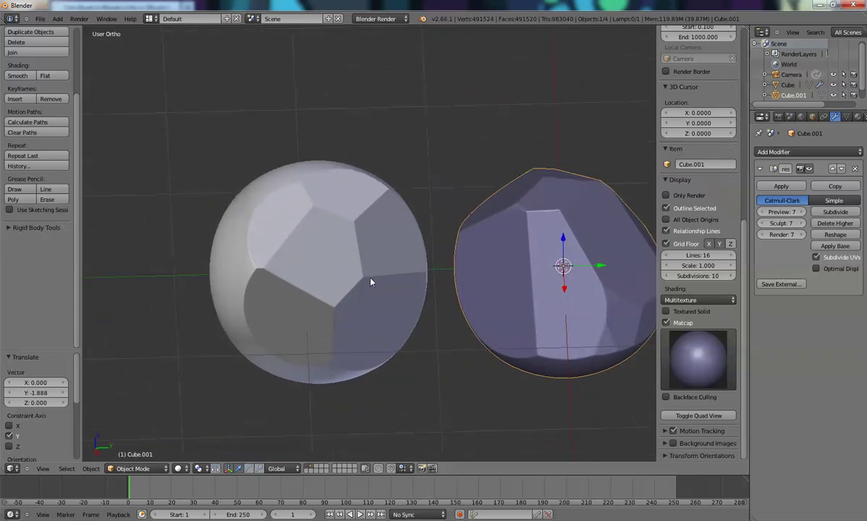
{"action": "mouse_move", "coordinate": [368, 280]}
{"action": "middle_mouse_down"}
{"action": "mouse_move", "coordinate": [426, 215]}
{"action": "mouse_move", "coordinate": [411, 227]}
{"action": "mouse_move", "coordinate": [533, 235]}
{"action": "mouse_move", "coordinate": [469, 230]}
{"action": "mouse_move", "coordinate": [443, 248]}
{"action": "middle_mouse_up"}
- Inspect the mesh density of both spheres in wireframe display, and return to solid shading
{"action": "key", "text": "z"}
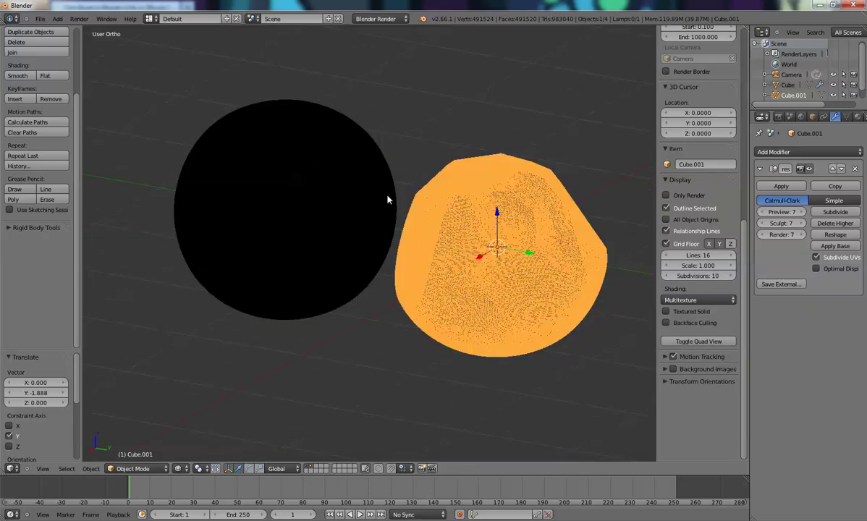
{"action": "key", "text": "z"}
{"action": "mouse_move", "coordinate": [472, 238]}
{"action": "middle_mouse_down"}
{"action": "mouse_move", "coordinate": [403, 252]}
{"action": "mouse_move", "coordinate": [490, 249]}
{"action": "mouse_move", "coordinate": [528, 217]}
{"action": "mouse_move", "coordinate": [519, 236]}
{"action": "mouse_move", "coordinate": [420, 265]}
{"action": "mouse_move", "coordinate": [383, 268]}
{"action": "mouse_move", "coordinate": [382, 252]}
{"action": "mouse_move", "coordinate": [393, 241]}
{"action": "middle_mouse_up"}
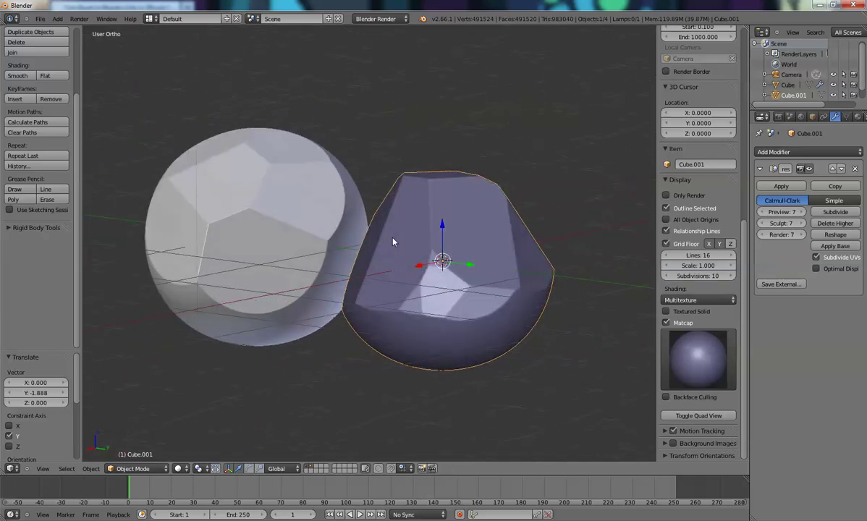